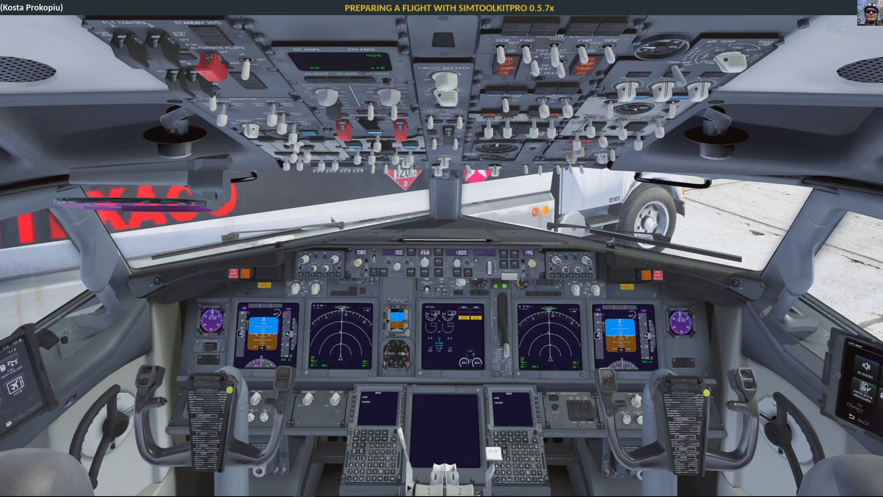
# Step: Switch to SimToolkitPro, start flight LH99 from the loaded EDDM–EDDT plan and show its load figures
pyautogui.hotkey('alt', 'Tab')
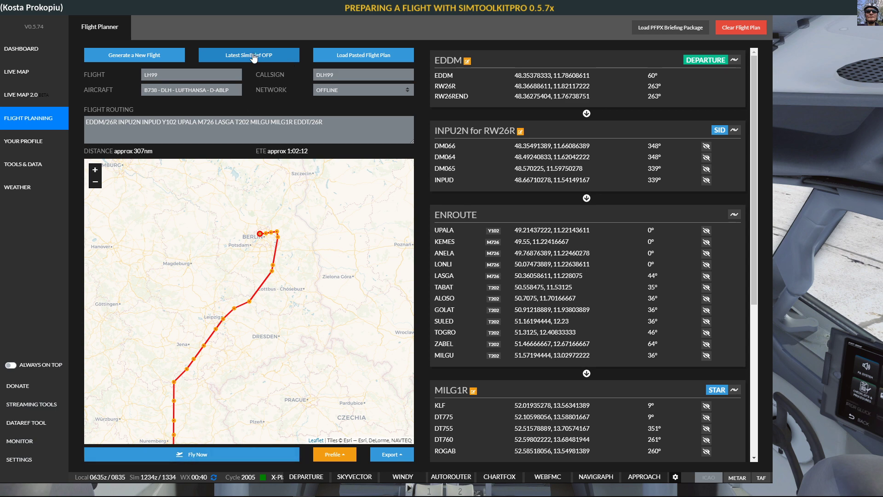
pyautogui.click(200, 455)
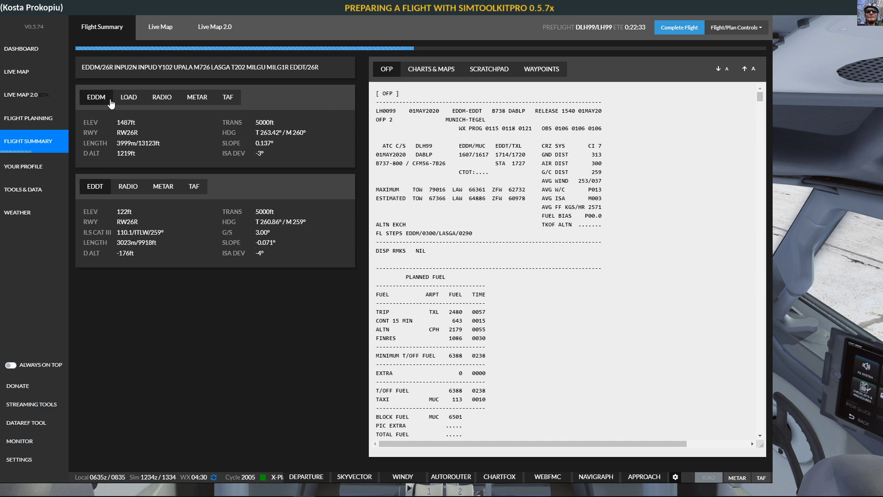
pyautogui.click(133, 98)
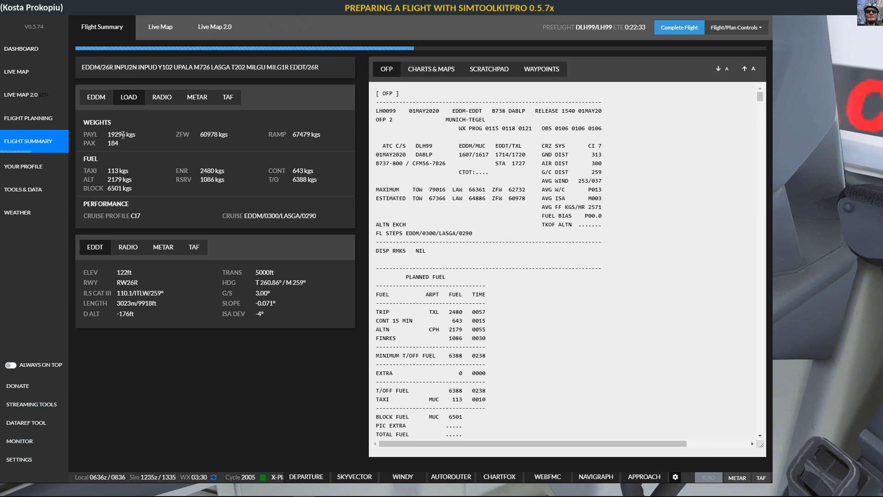
# Step: Mark the planned payload in the load figures, return to X-Plane and set the cockpit tablet's payload to 19.2
pyautogui.doubleClick(122, 134)
pyautogui.hotkey('alt', 'Tab')
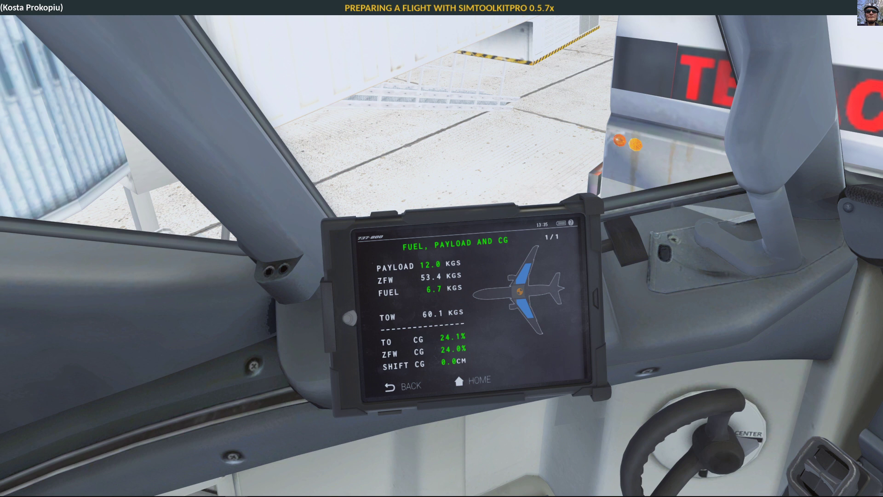
pyautogui.click(430, 265)
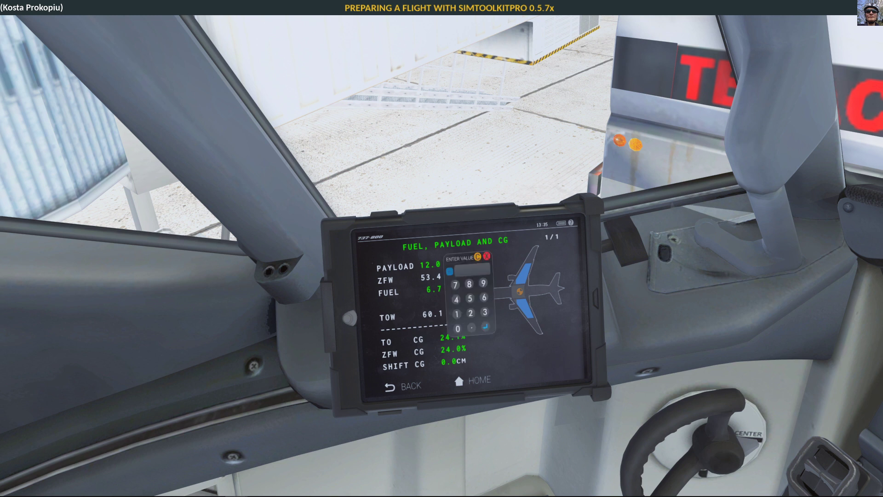
pyautogui.write('19.2')
pyautogui.press('Return')
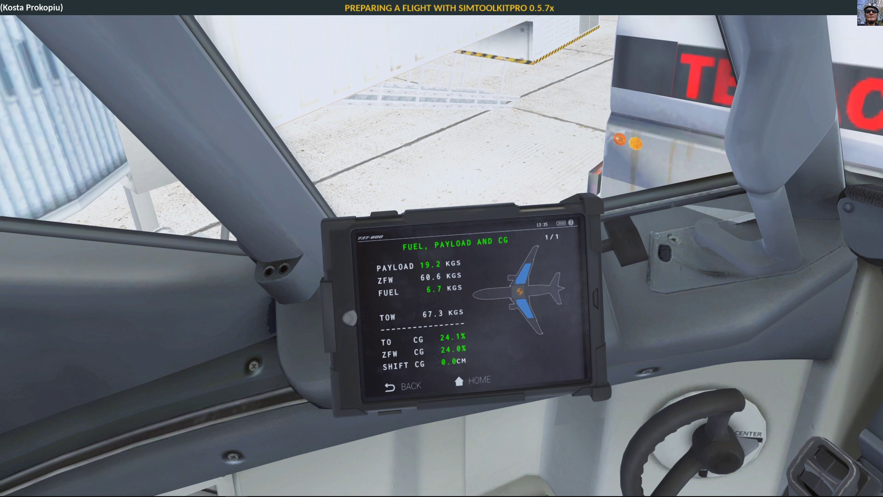
# Step: Look up the block fuel in SimToolkitPro's load figures and set the fuel on the cockpit tablet to 6.501
pyautogui.hotkey('alt', 'Tab')
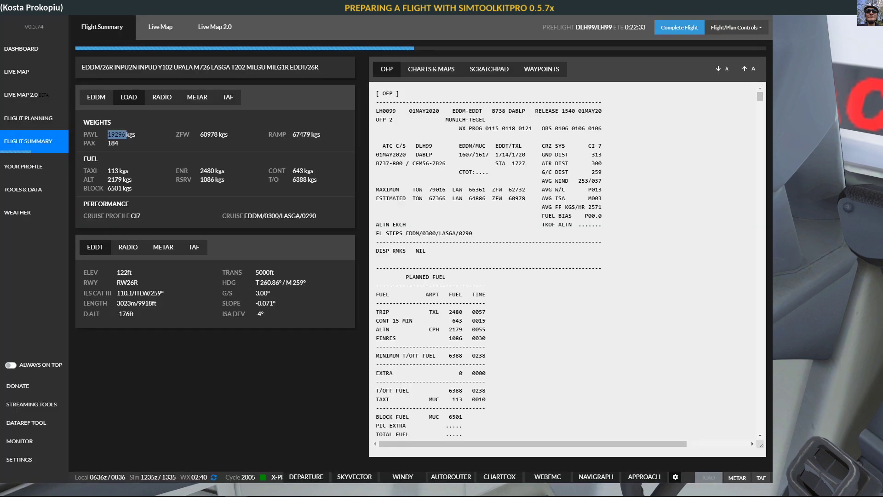
pyautogui.doubleClick(115, 188)
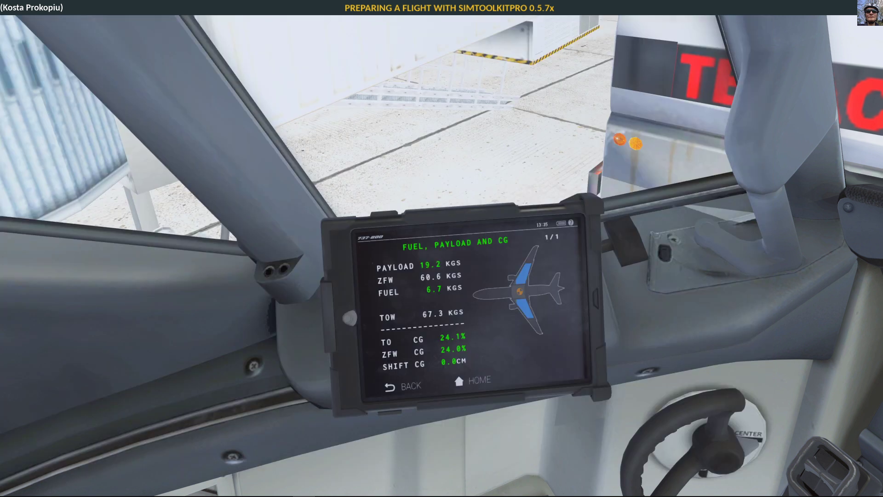
pyautogui.click(430, 265)
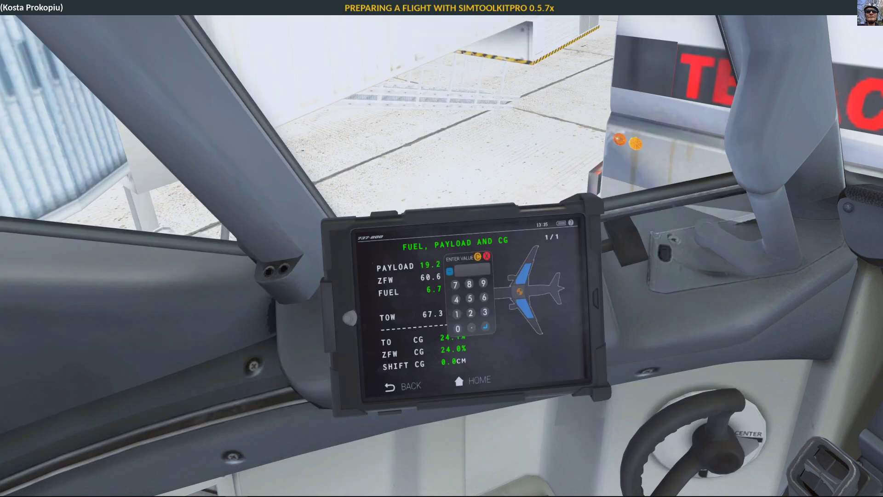
pyautogui.write('6.501')
pyautogui.press('Return')
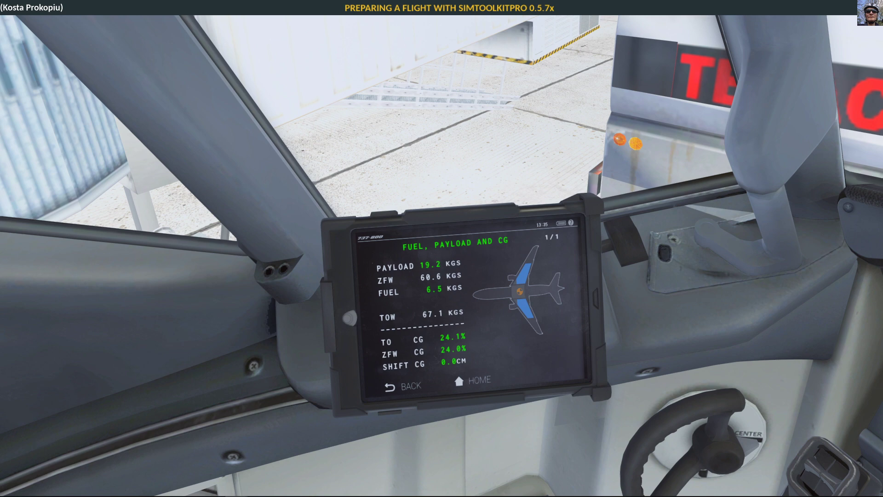
# Step: Switch to SimToolkitPro and review the ramp weight, the operational flight plan and the loadsheet in the scratchpad
pyautogui.hotkey('alt', 'Tab')
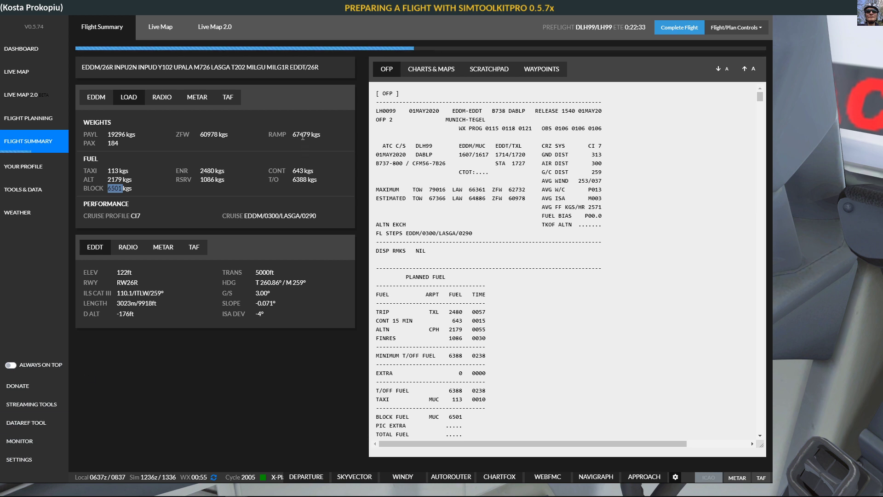
pyautogui.doubleClick(303, 134)
pyautogui.scroll(-15, 551, 157)
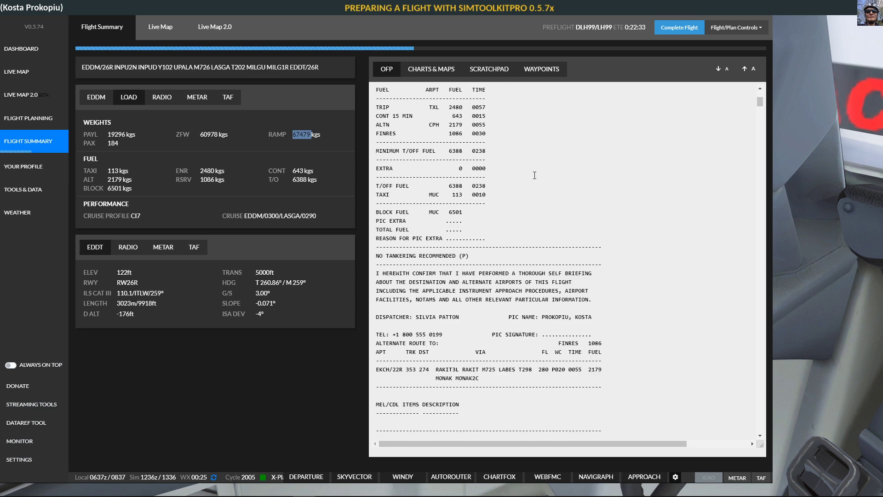
pyautogui.scroll(10, 526, 174)
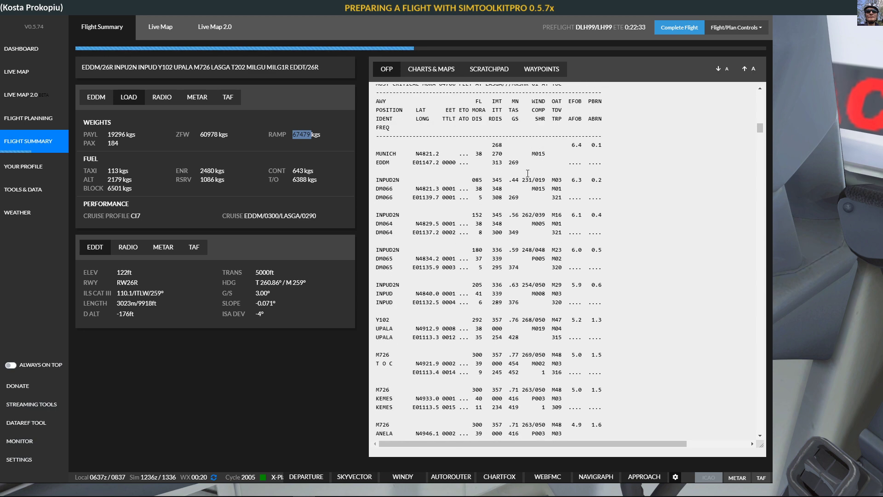
pyautogui.scroll(7, 525, 170)
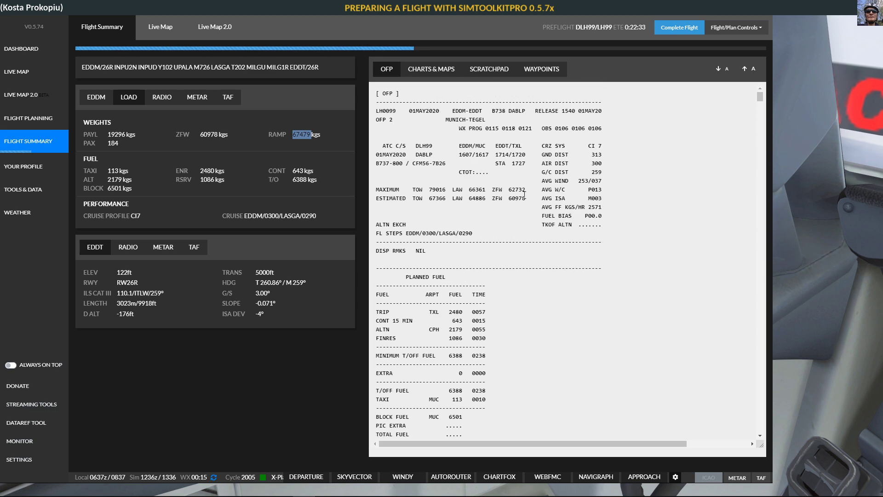
pyautogui.click(479, 70)
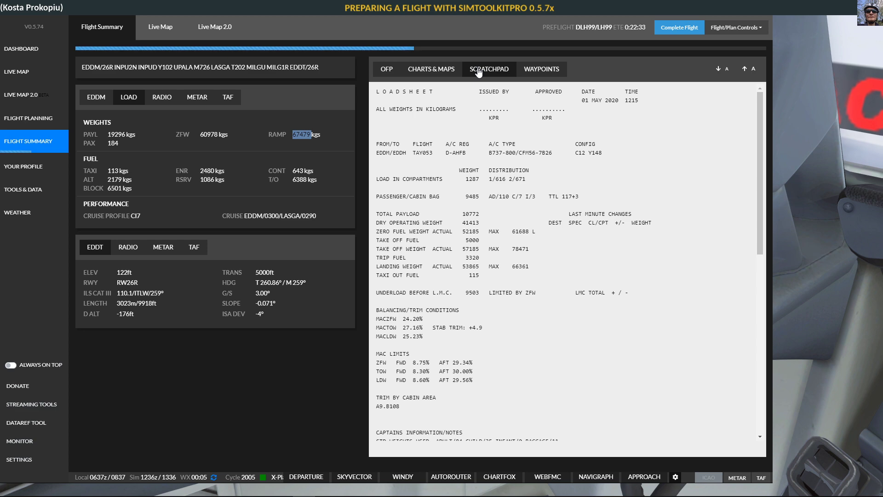
pyautogui.scroll(-10, 492, 230)
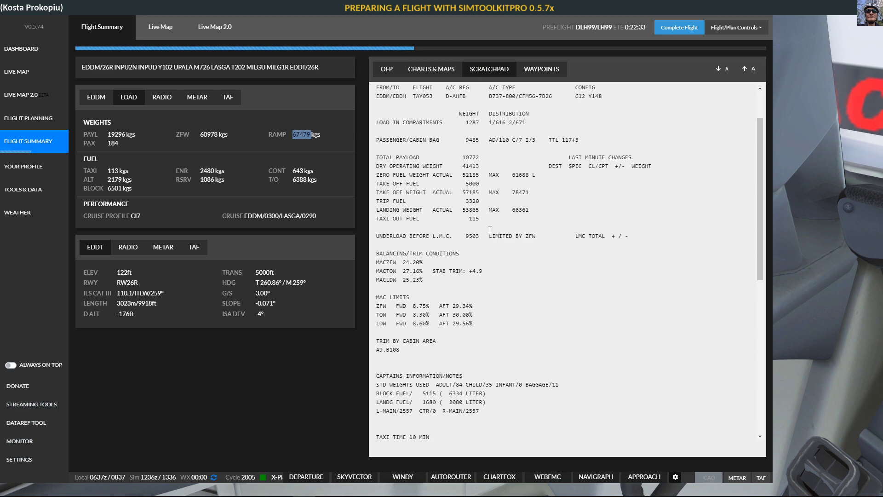
pyautogui.scroll(10, 483, 246)
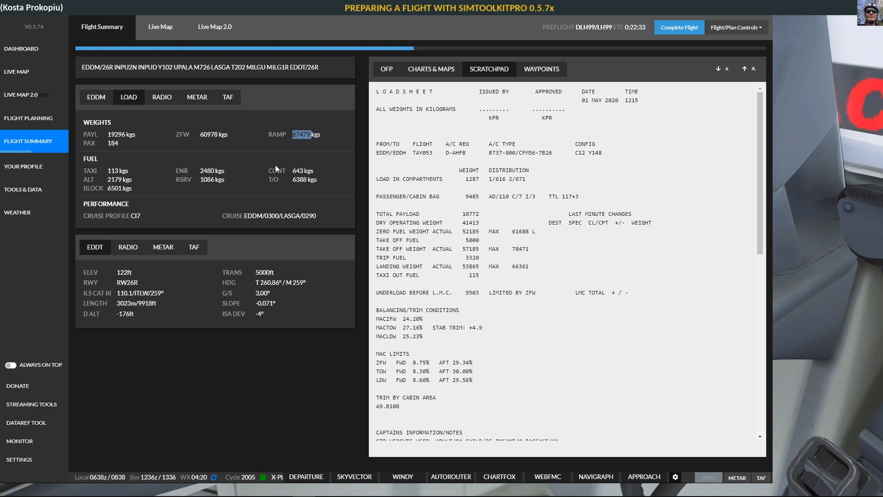
# Step: Return to flight planning and export the EDDM–EDDT route as an FMS plan file
pyautogui.click(44, 120)
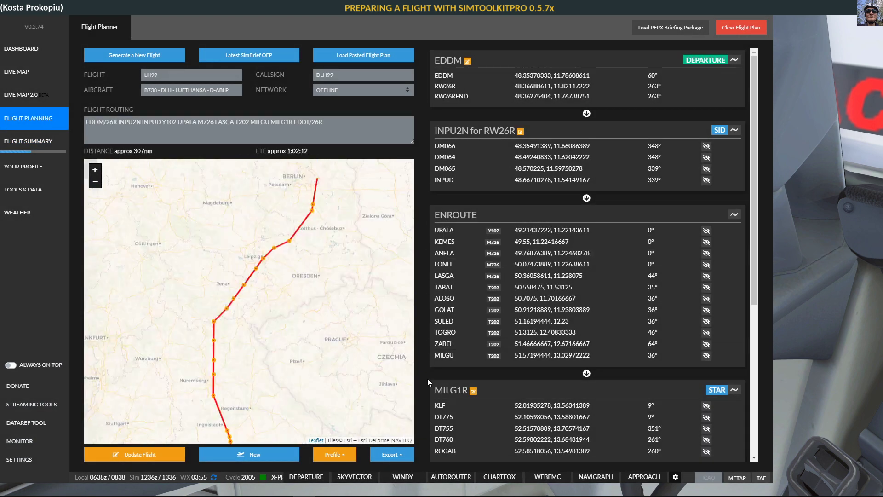
pyautogui.click(401, 457)
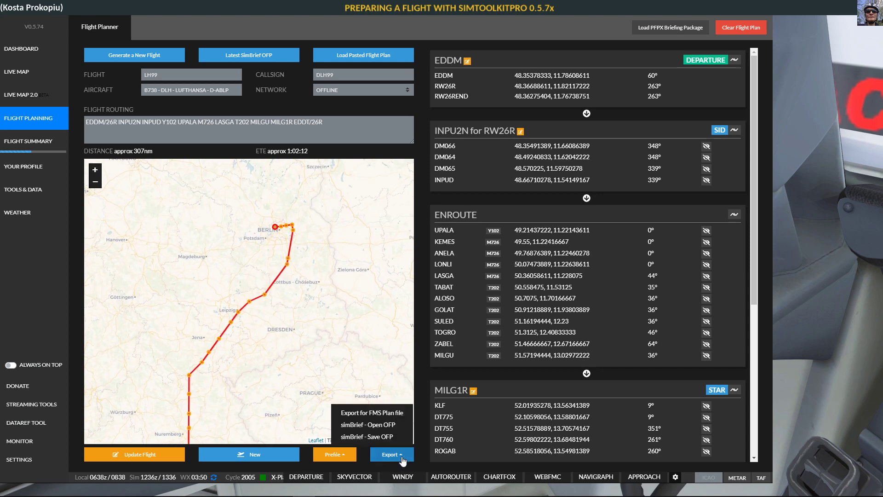
pyautogui.click(386, 414)
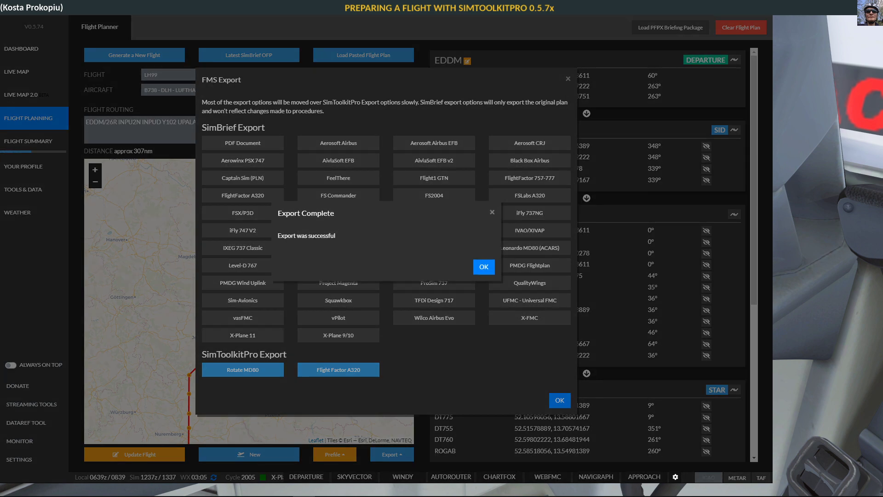
pyautogui.click(484, 267)
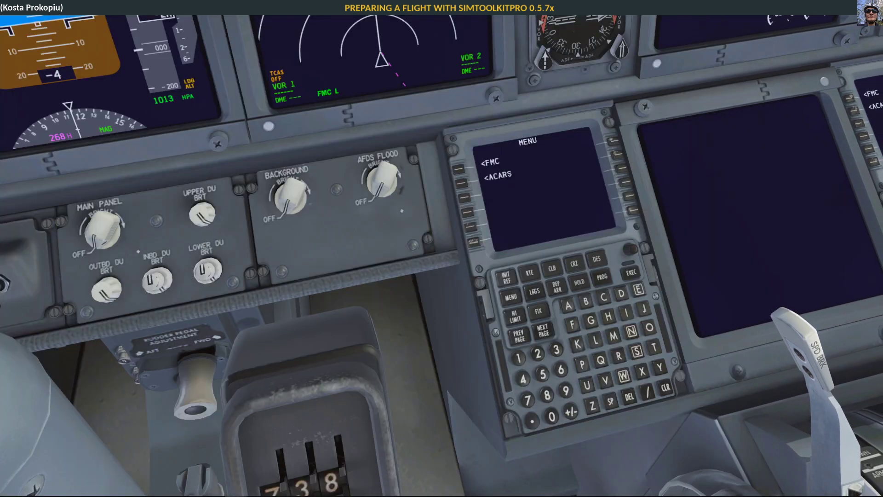
# Step: Open the route page of the FMC on the captain's cockpit CDU
pyautogui.click(458, 170)
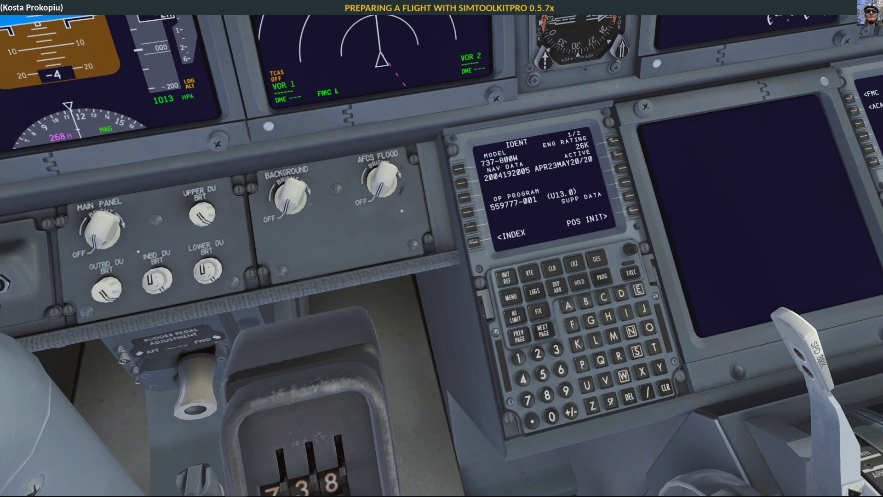
pyautogui.click(529, 273)
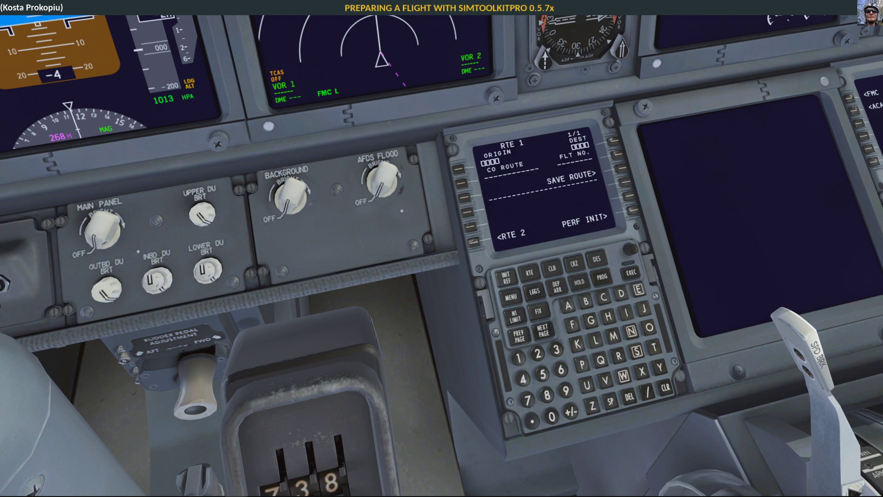
pyautogui.write('EDDMEDD')
pyautogui.press('BackSpace')
pyautogui.press('BackSpace')
pyautogui.press('BackSpace')
pyautogui.press('BackSpace')
pyautogui.press('BackSpace')
pyautogui.press('BackSpace')
pyautogui.press('BackSpace')
pyautogui.press('BackSpace')
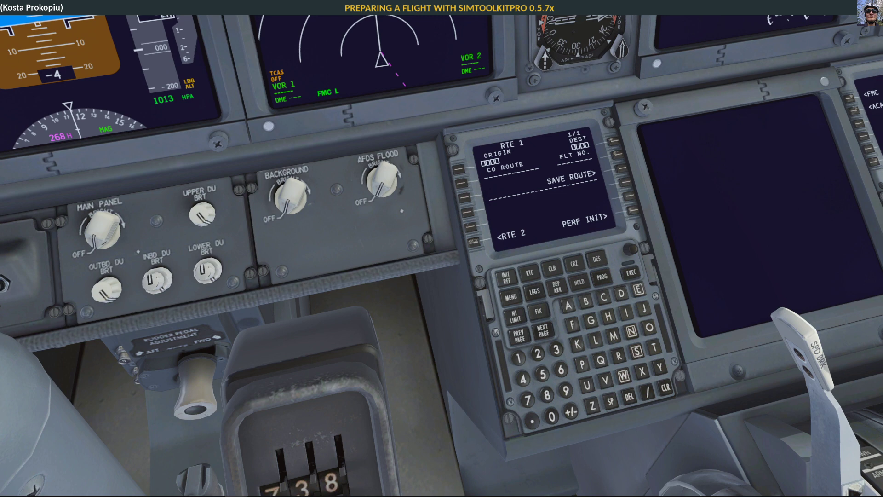
# Step: Switch to SimToolkitPro and check the URL configured for the WebFMC tab in the tab options
pyautogui.hotkey('alt', 'Tab')
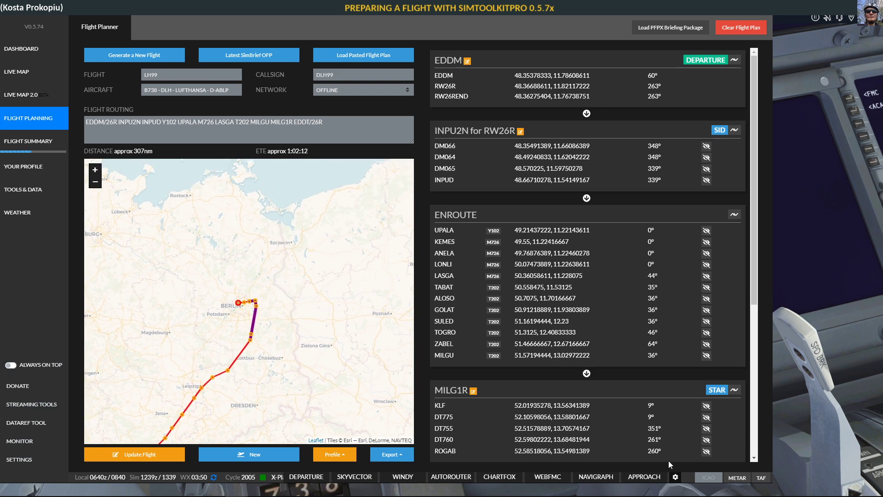
pyautogui.click(674, 477)
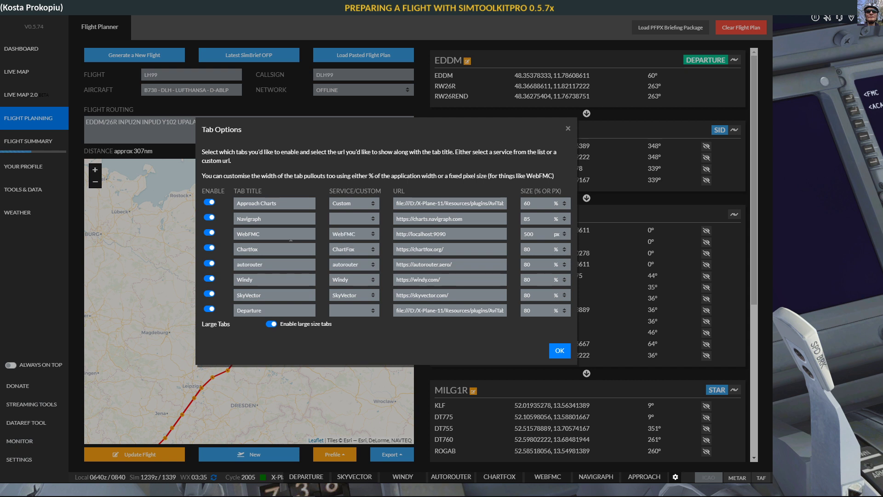
pyautogui.moveTo(447, 234); pyautogui.dragTo(407, 233)
pyautogui.click(448, 235)
pyautogui.click(559, 351)
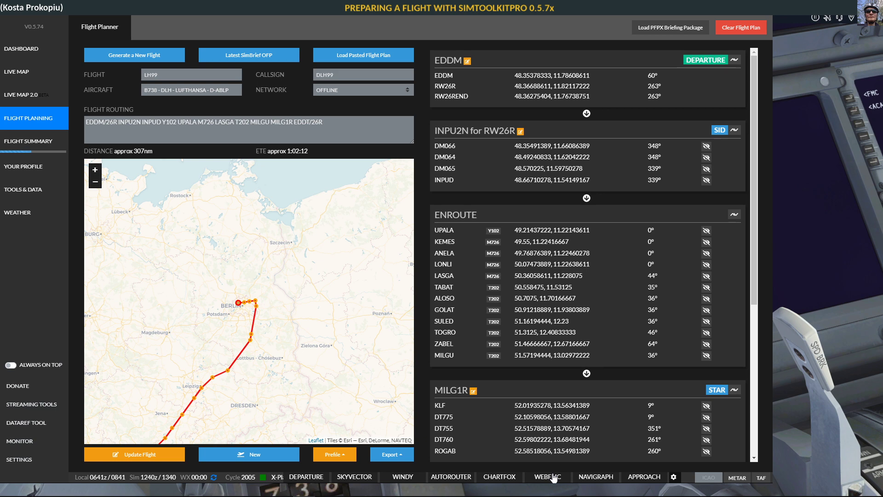
# Step: Open the WebFMC pullout in SimToolkitPro and compare its route page with the CDU in the X-Plane cockpit
pyautogui.click(554, 477)
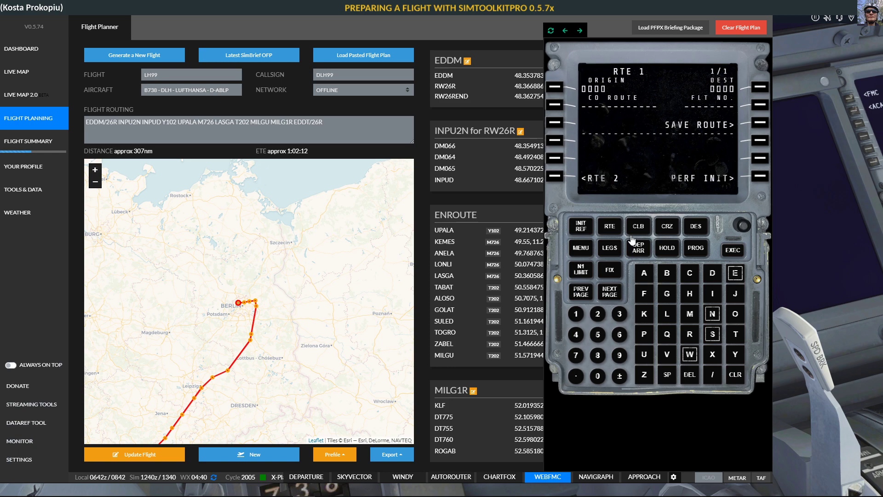
pyautogui.hotkey('alt', 'Tab')
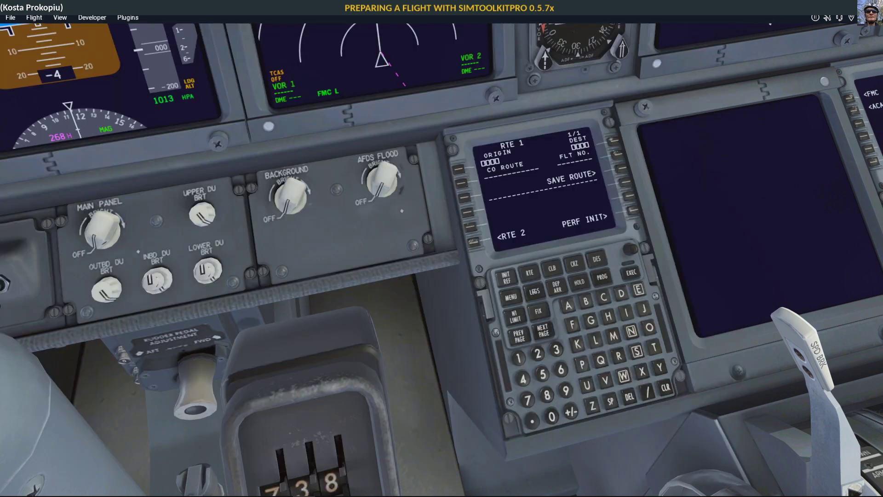
pyautogui.hotkey('alt', 'Tab')
pyautogui.hotkey('alt', 'Tab')
pyautogui.hotkey('alt', 'Tab')
pyautogui.hotkey('alt', 'Tab')
pyautogui.hotkey('alt', 'Tab')
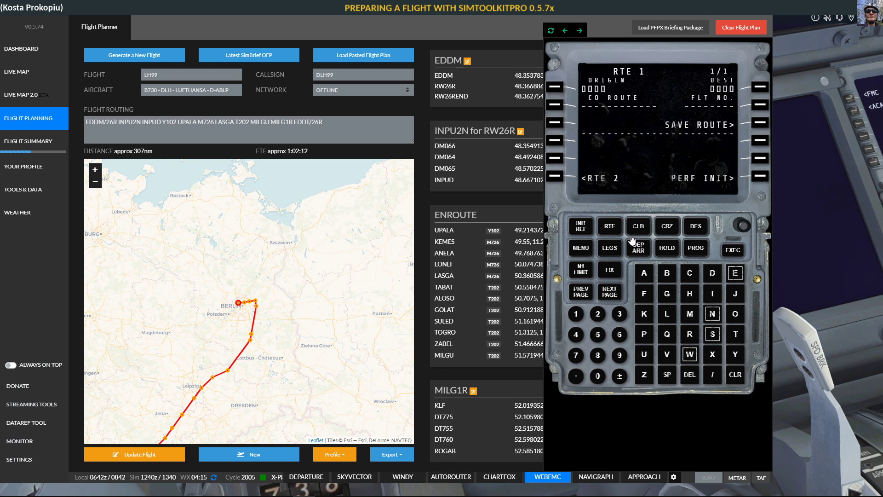
# Step: Open the flight summary next to WebFMC and highlight the SID INPU2N in the flight routing
pyautogui.scroll(-1, 201, 405)
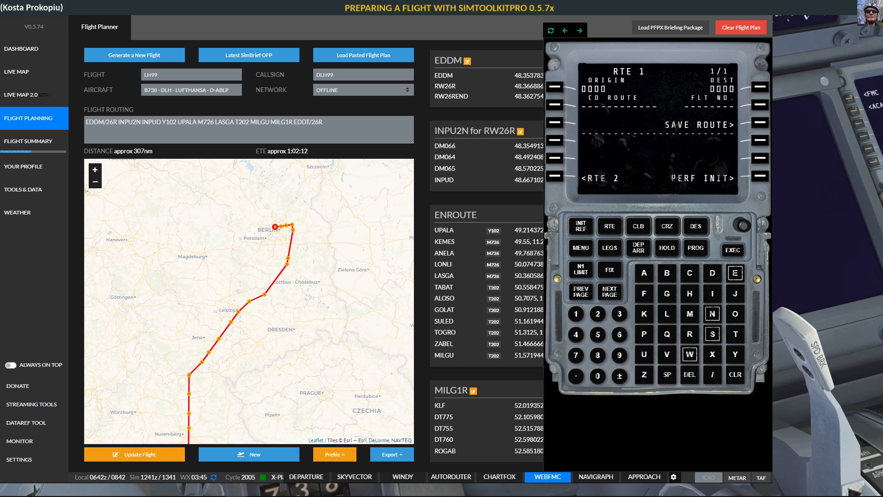
pyautogui.click(21, 145)
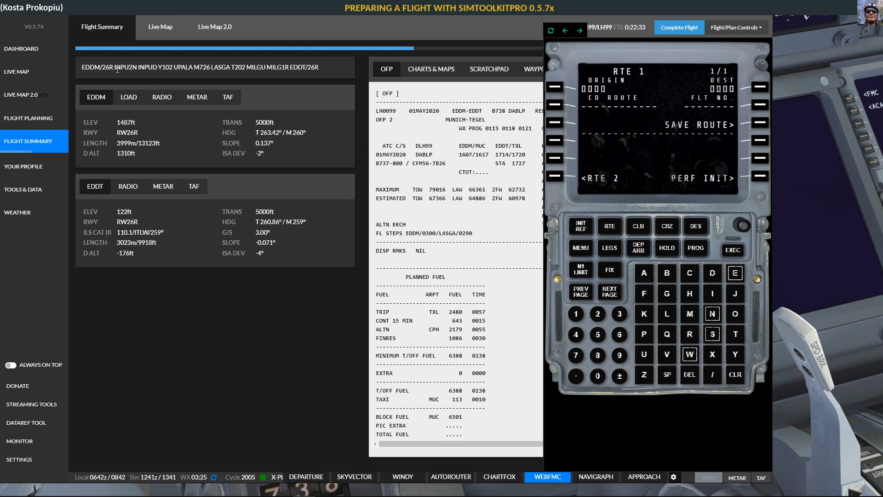
pyautogui.moveTo(117, 69); pyautogui.dragTo(194, 65)
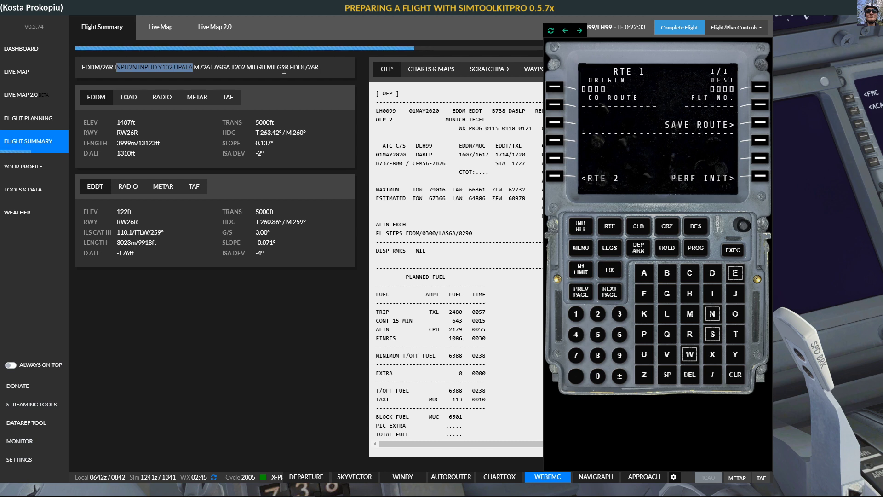
pyautogui.doubleClick(107, 65)
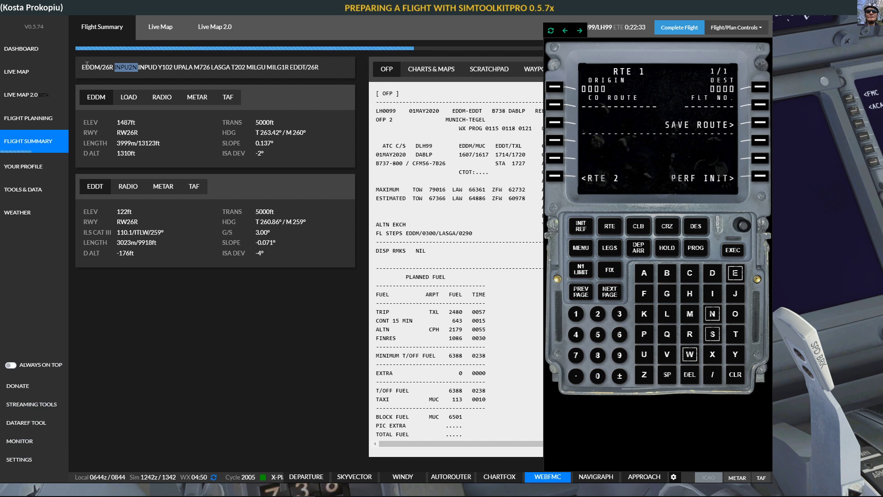
# Step: Enter EDDM as the origin airport on the RTE 1 page of the WebFMC
pyautogui.click(735, 273)
pyautogui.click(714, 274)
pyautogui.click(714, 274)
pyautogui.click(690, 314)
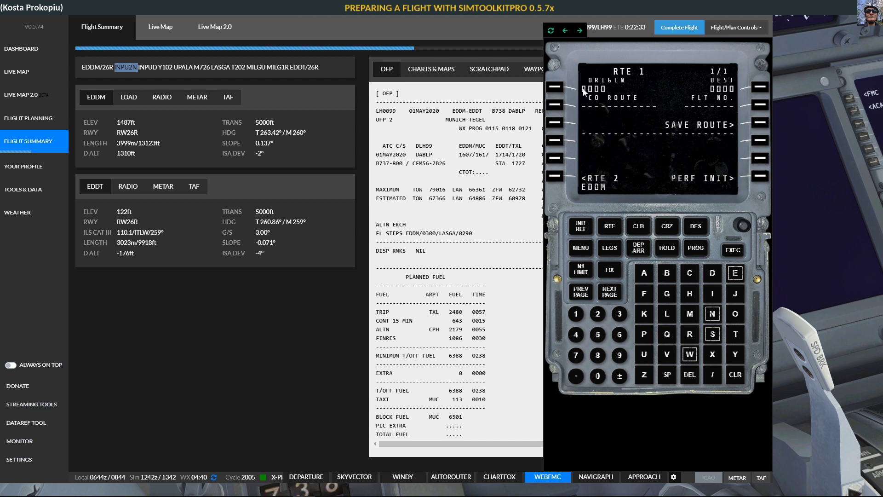
pyautogui.click(554, 86)
# Step: Enter EDDT as the destination airport and compare the route page with the CDU in the X-Plane cockpit
pyautogui.click(736, 274)
pyautogui.click(714, 274)
pyautogui.click(714, 274)
pyautogui.click(736, 334)
pyautogui.click(760, 88)
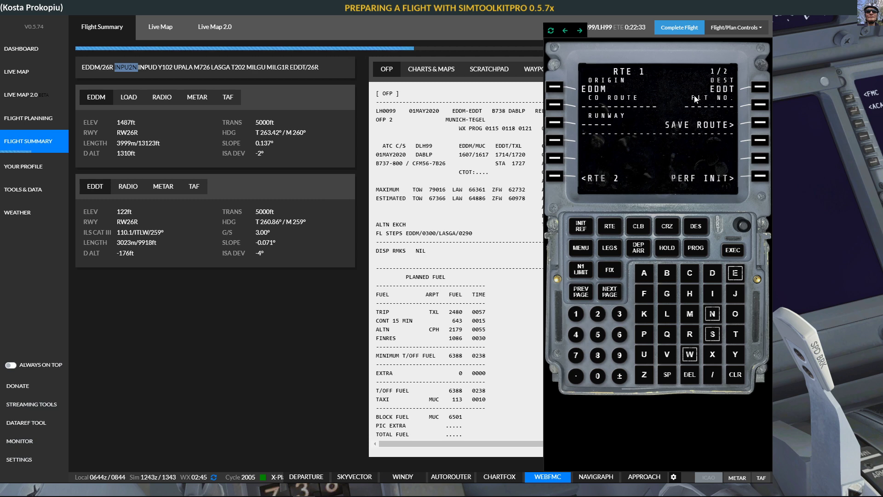
pyautogui.hotkey('alt', 'Tab')
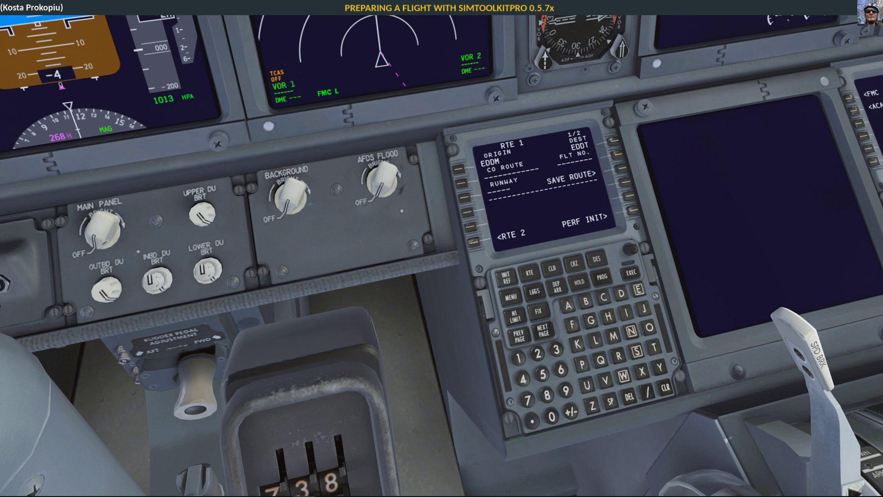
pyautogui.hotkey('alt', 'Tab')
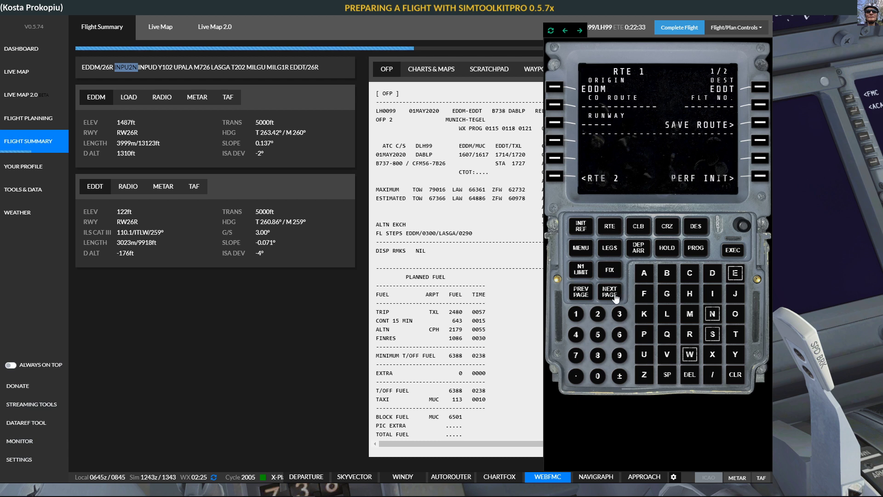
# Step: Select runway 26R and the INPU2N SID for the EDDM departure, and return to the route page
pyautogui.click(639, 249)
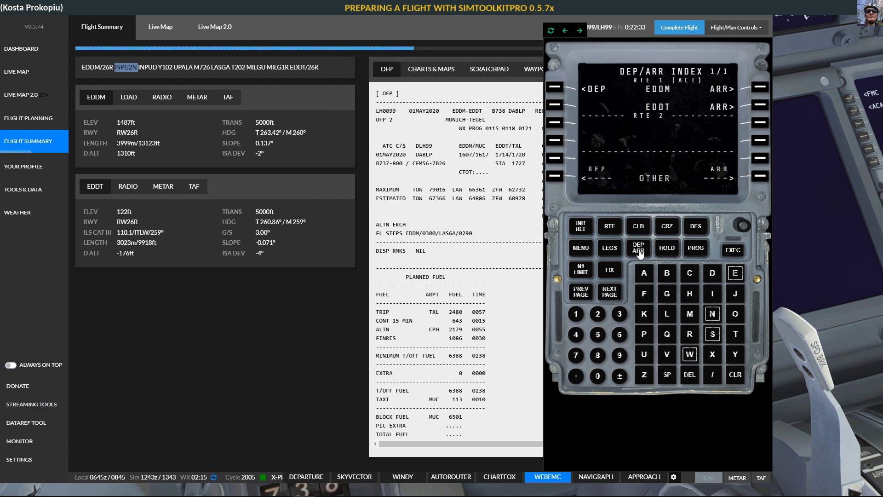
pyautogui.click(555, 88)
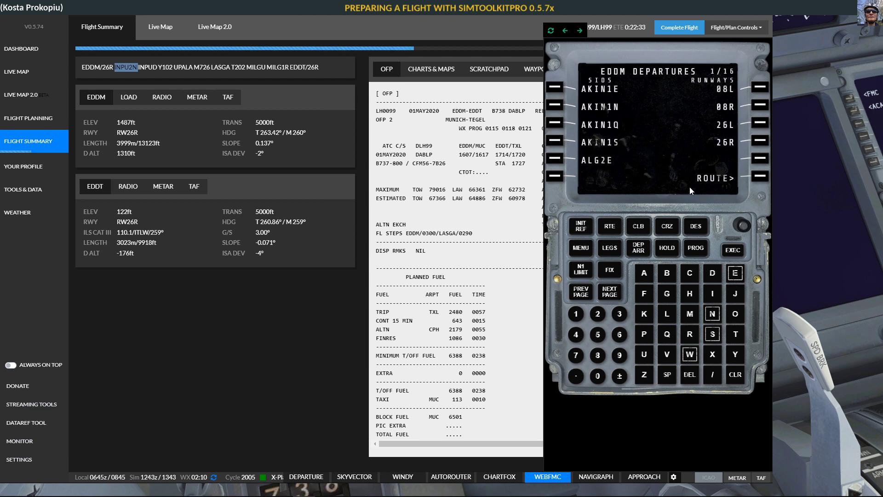
pyautogui.click(761, 141)
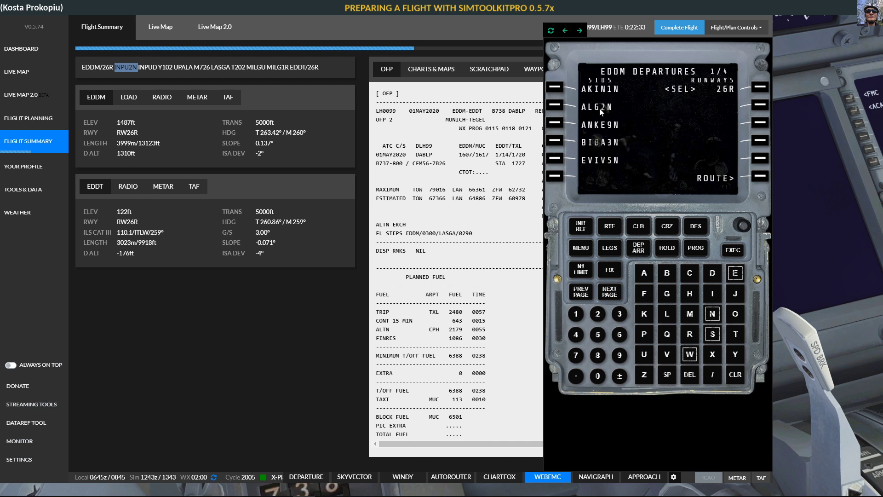
pyautogui.click(609, 292)
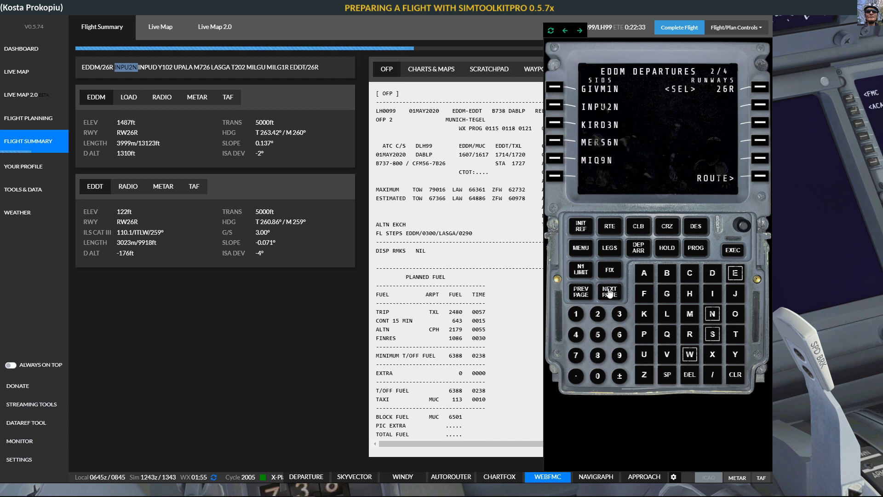
pyautogui.click(554, 104)
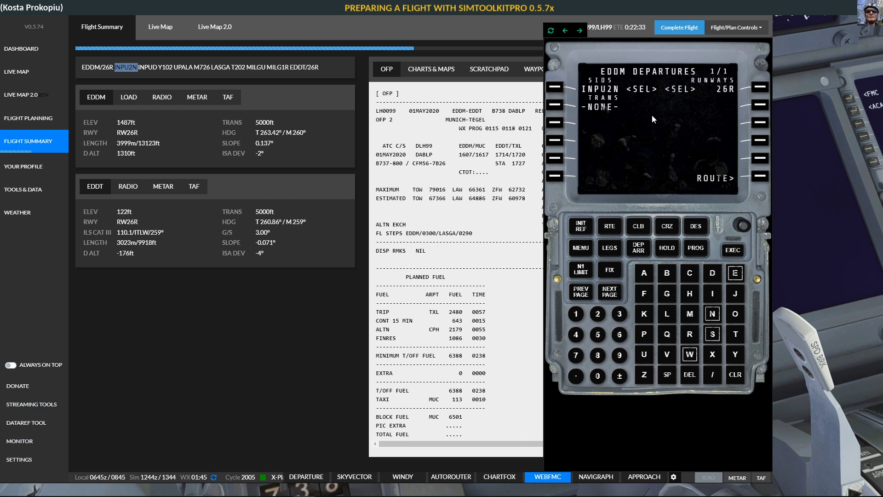
pyautogui.click(760, 175)
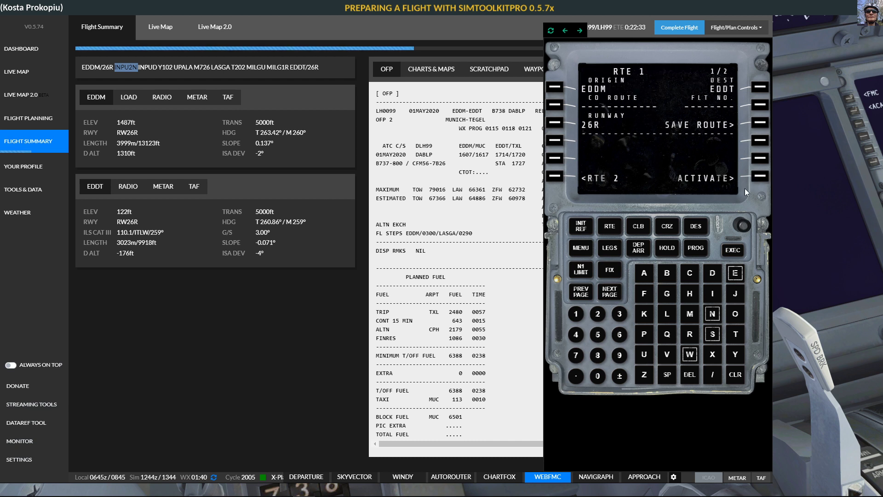
# Step: Enter Y102 as the airway after INPUD on the second route page
pyautogui.click(609, 291)
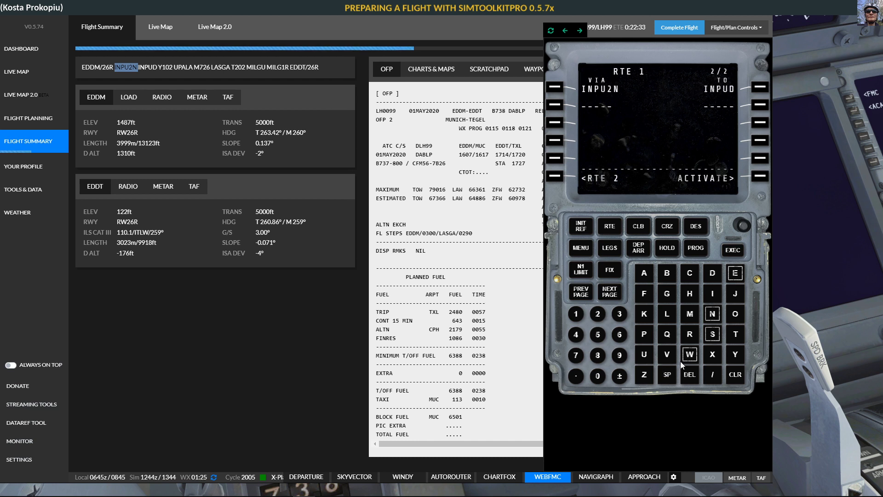
pyautogui.click(735, 355)
pyautogui.click(576, 313)
pyautogui.click(599, 375)
pyautogui.click(599, 315)
pyautogui.click(555, 105)
# Step: Enter UPALA as the waypoint where airway Y102 ends
pyautogui.click(645, 356)
pyautogui.click(646, 335)
pyautogui.click(644, 276)
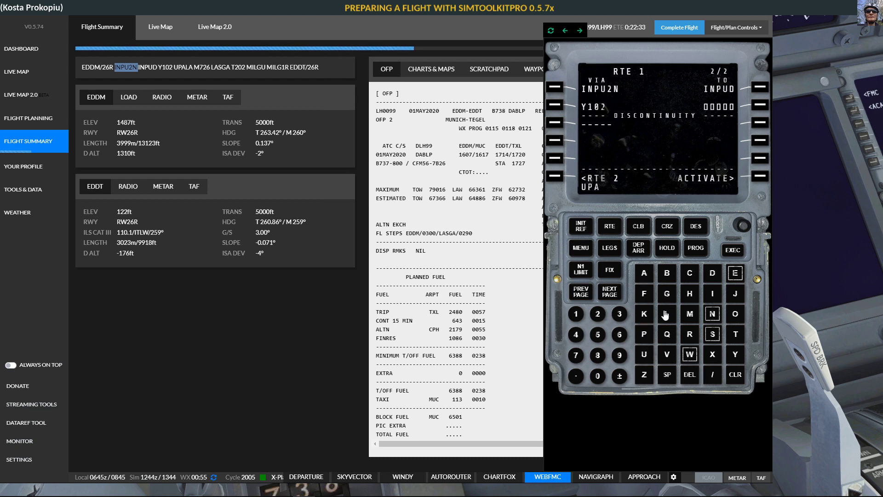
pyautogui.click(665, 314)
pyautogui.click(644, 273)
pyautogui.click(760, 106)
# Step: Enter M726 as the airway following UPALA
pyautogui.click(690, 317)
pyautogui.click(597, 314)
pyautogui.click(620, 335)
pyautogui.click(555, 123)
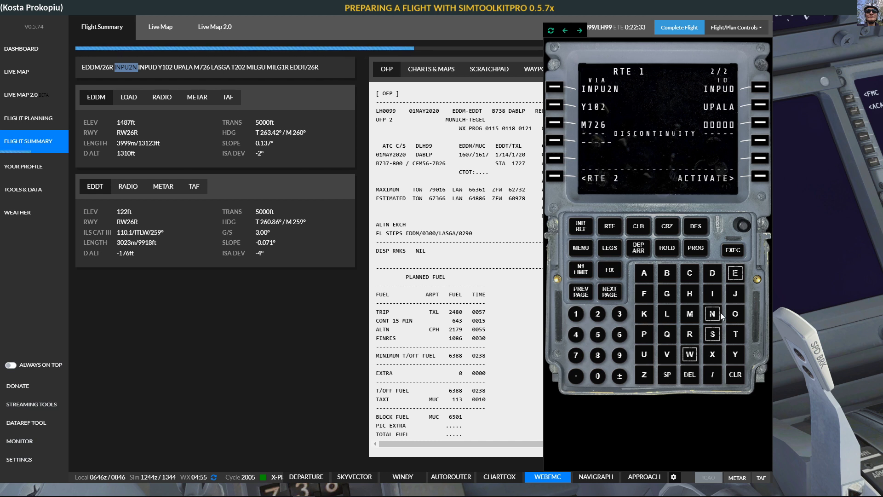
# Step: Enter LASGA as the end waypoint of airway M726, correcting the misspelled entry before inserting it
pyautogui.click(668, 314)
pyautogui.click(647, 273)
pyautogui.click(690, 334)
pyautogui.click(667, 294)
pyautogui.click(647, 274)
pyautogui.click(735, 374)
pyautogui.click(735, 374)
pyautogui.click(735, 375)
pyautogui.click(735, 375)
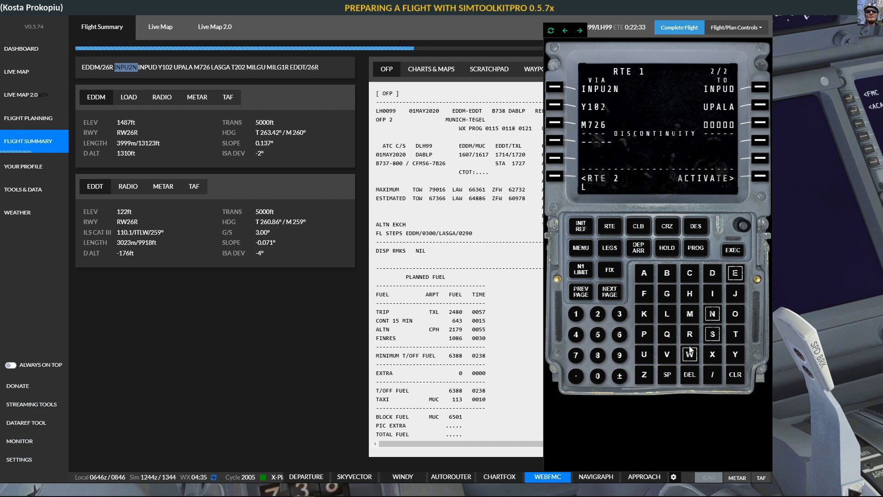
pyautogui.click(645, 274)
pyautogui.click(714, 335)
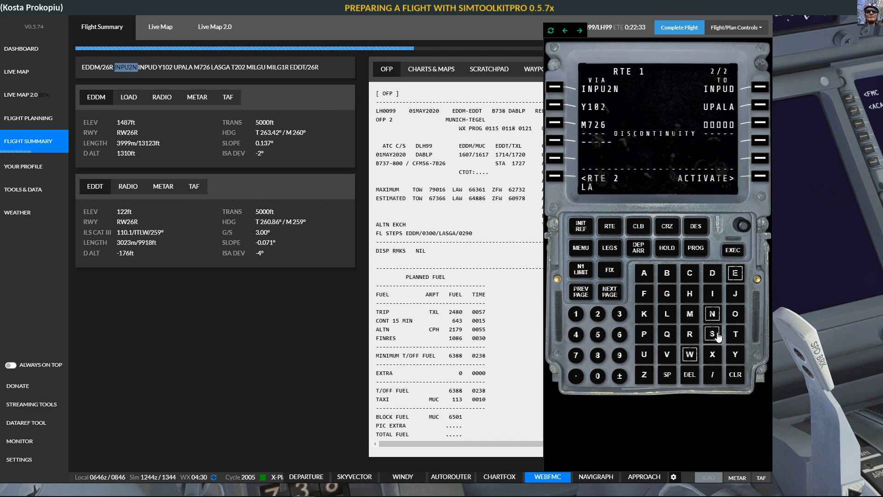
pyautogui.click(676, 302)
pyautogui.click(647, 275)
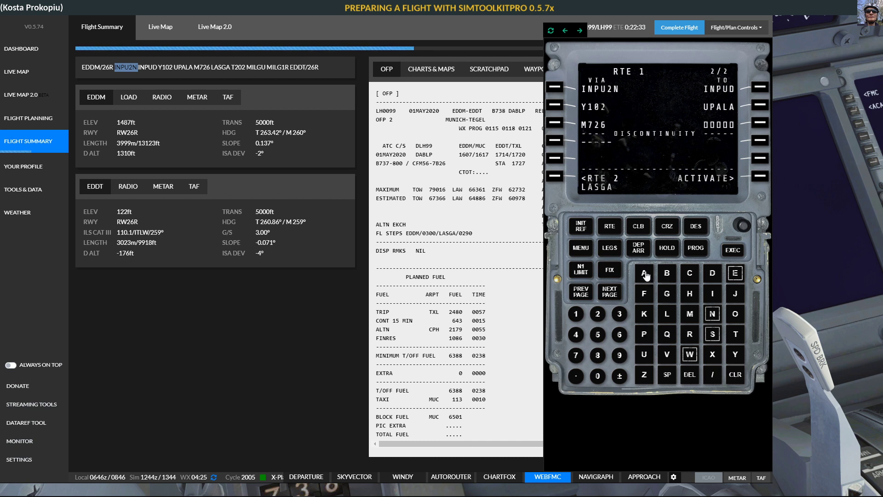
pyautogui.click(760, 124)
# Step: Enter T202 as the airway following LASGA, correcting the mistyped digit before inserting it
pyautogui.click(736, 335)
pyautogui.click(597, 377)
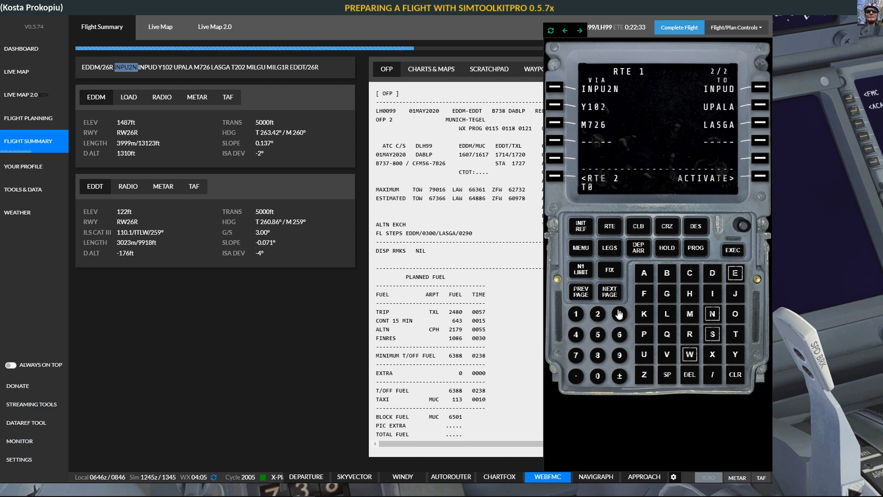
pyautogui.press('BackSpace')
pyautogui.click(598, 314)
pyautogui.click(598, 376)
pyautogui.click(598, 315)
pyautogui.click(549, 141)
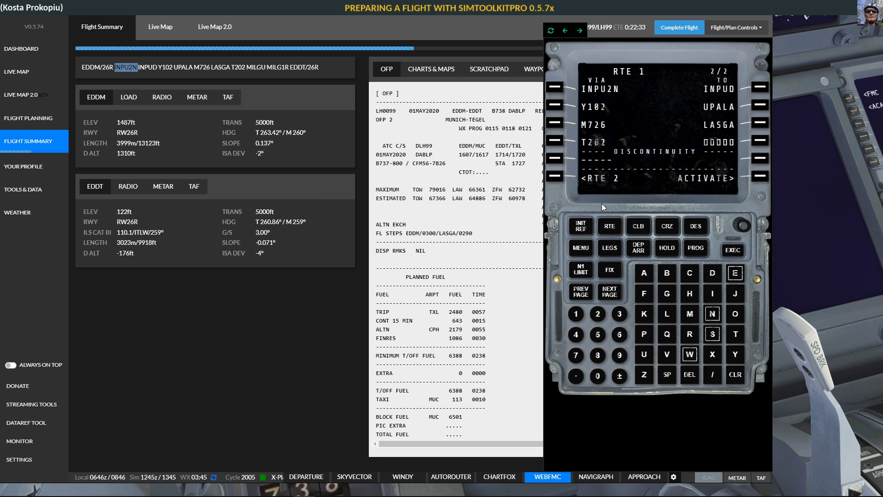
# Step: Enter MILGU as the end waypoint of airway T202
pyautogui.click(689, 314)
pyautogui.click(712, 293)
pyautogui.click(667, 313)
pyautogui.click(667, 293)
pyautogui.click(644, 354)
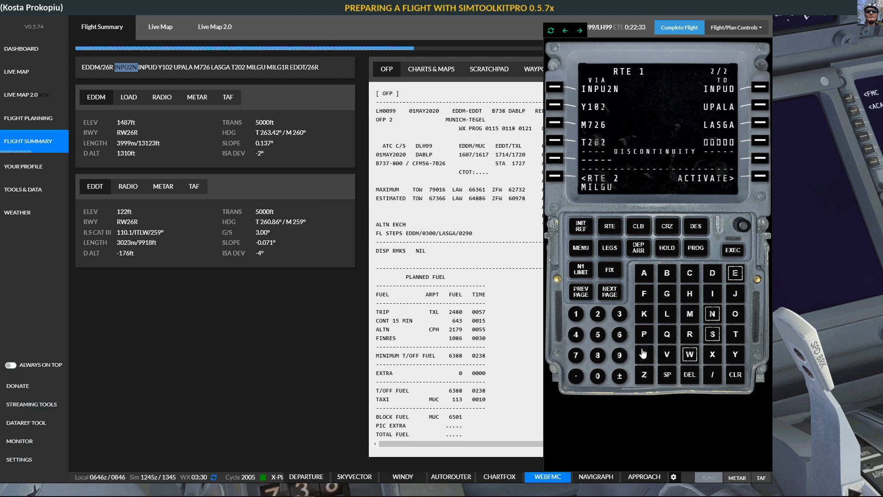
pyautogui.click(760, 142)
# Step: Find and select the MILG1R STAR in the EDDT arrivals
pyautogui.click(643, 249)
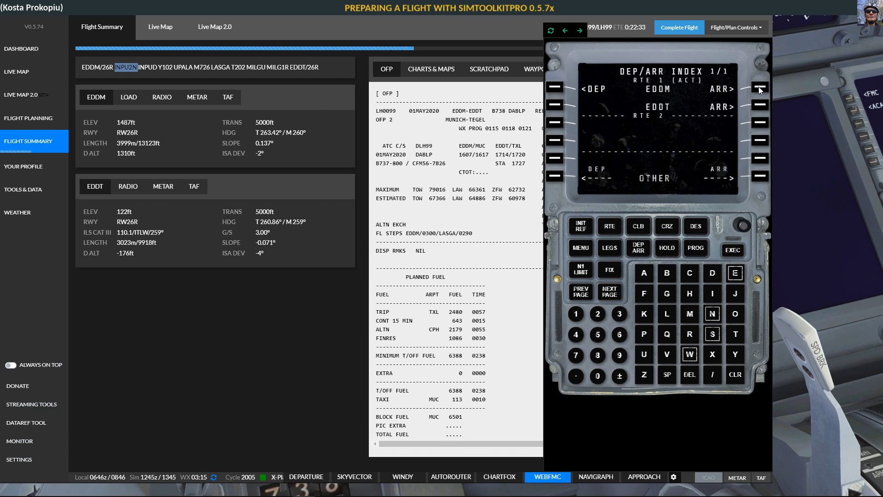
pyautogui.click(760, 105)
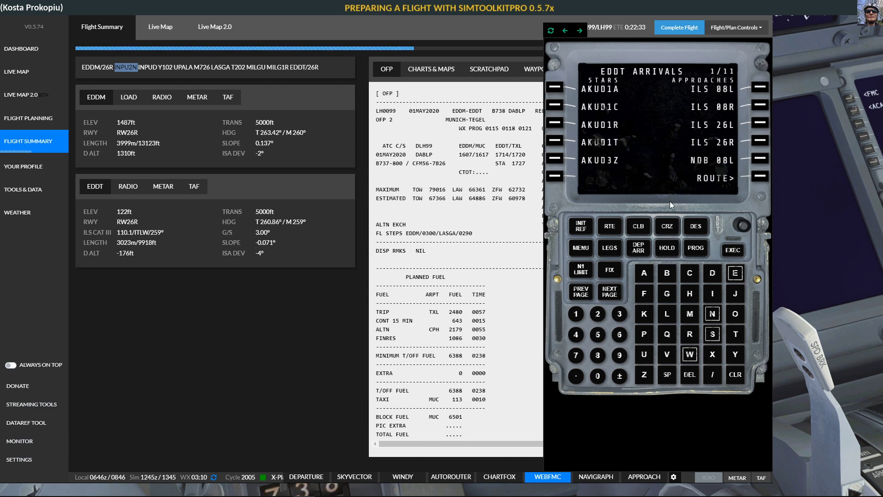
pyautogui.click(612, 300)
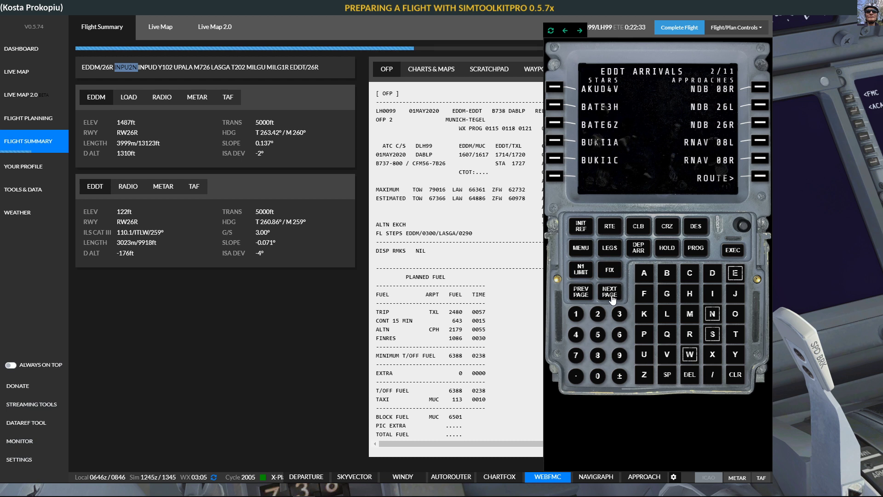
pyautogui.click(612, 300)
pyautogui.click(612, 300)
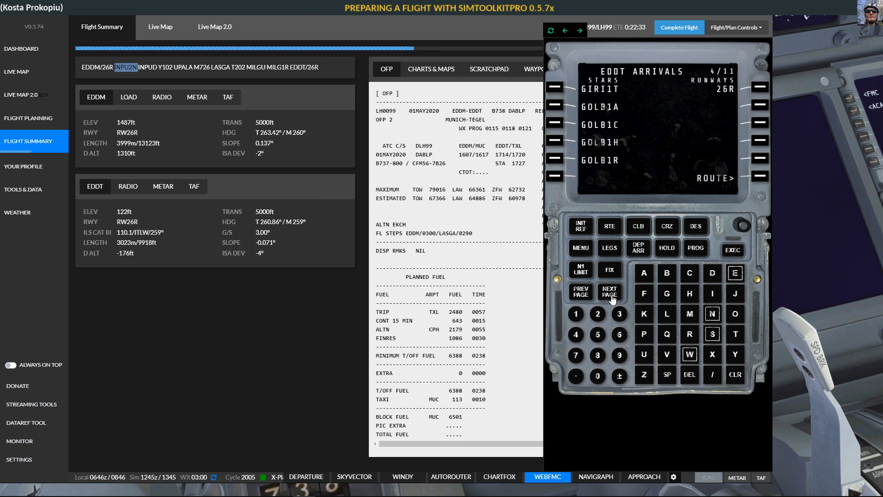
pyautogui.click(612, 300)
pyautogui.click(613, 300)
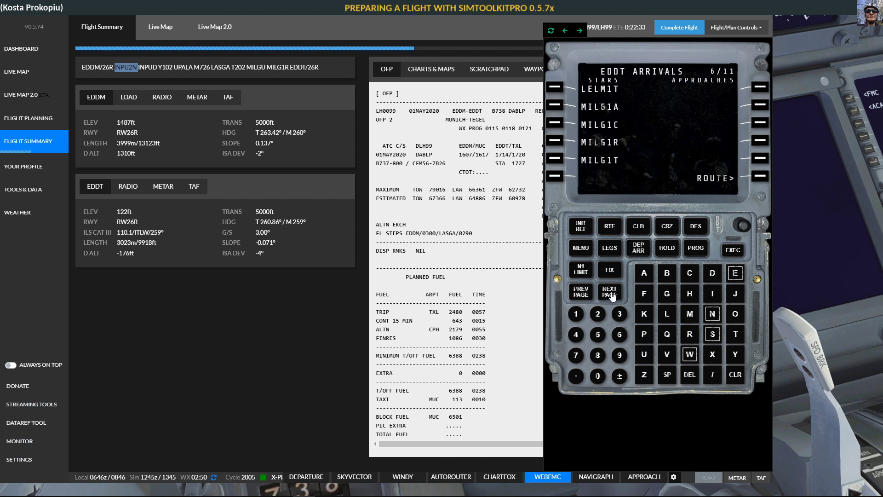
pyautogui.click(554, 141)
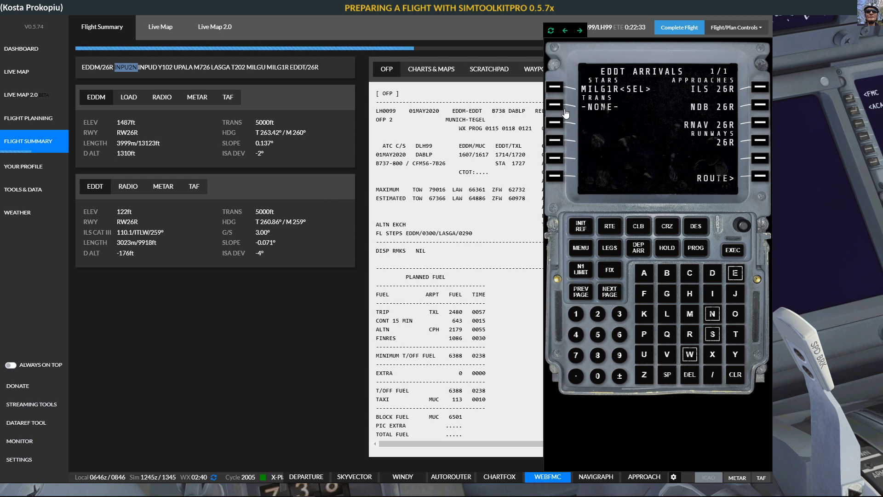
# Step: Select the ILS 26R approach for EDDT with the KLF transition, checking the MILGU1R waypoints in the OFP
pyautogui.click(759, 88)
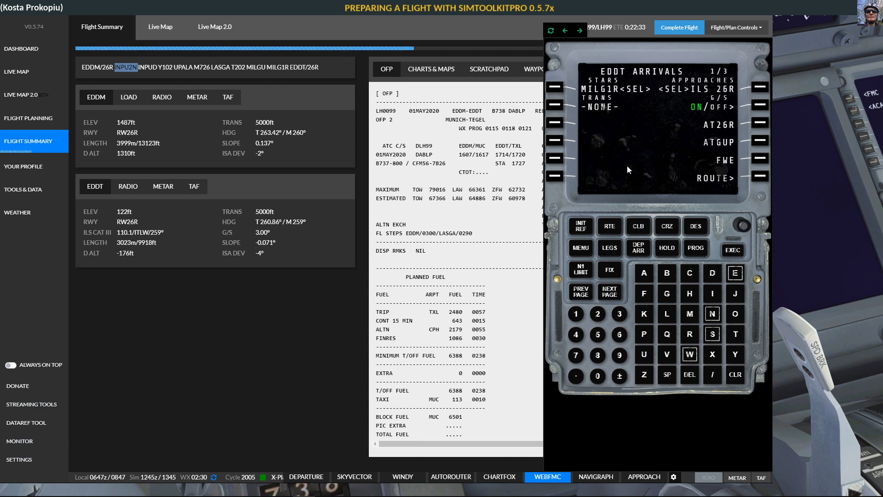
pyautogui.click(610, 292)
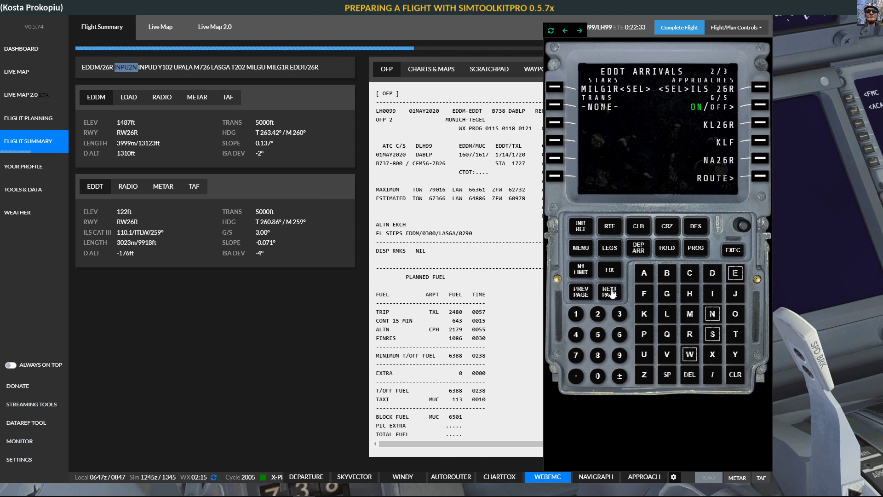
pyautogui.scroll(-15, 464, 306)
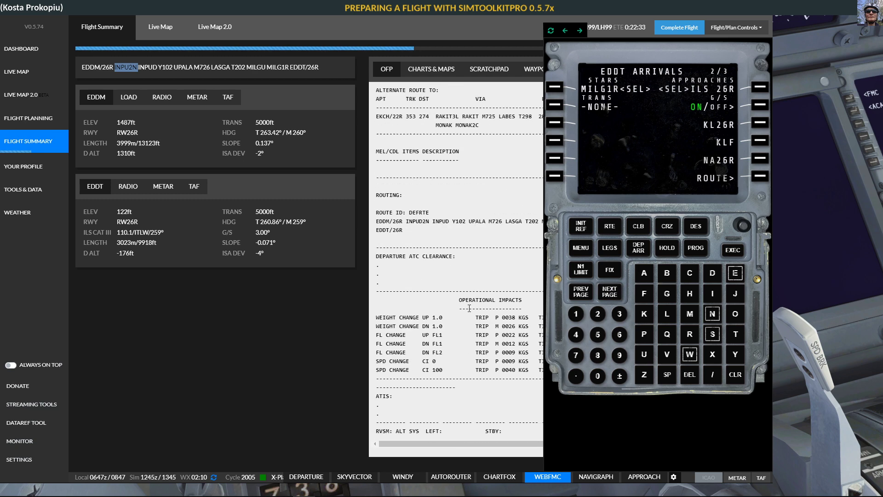
pyautogui.scroll(-8, 464, 306)
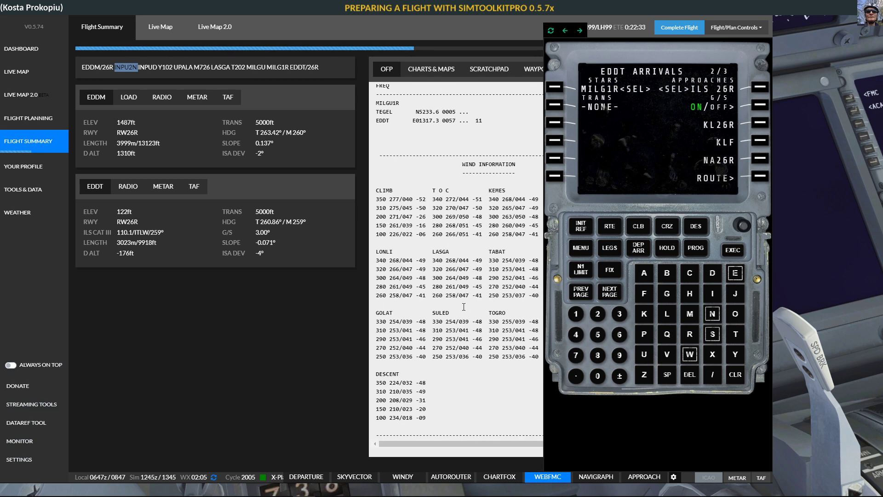
pyautogui.scroll(5, 464, 307)
pyautogui.scroll(3, 464, 307)
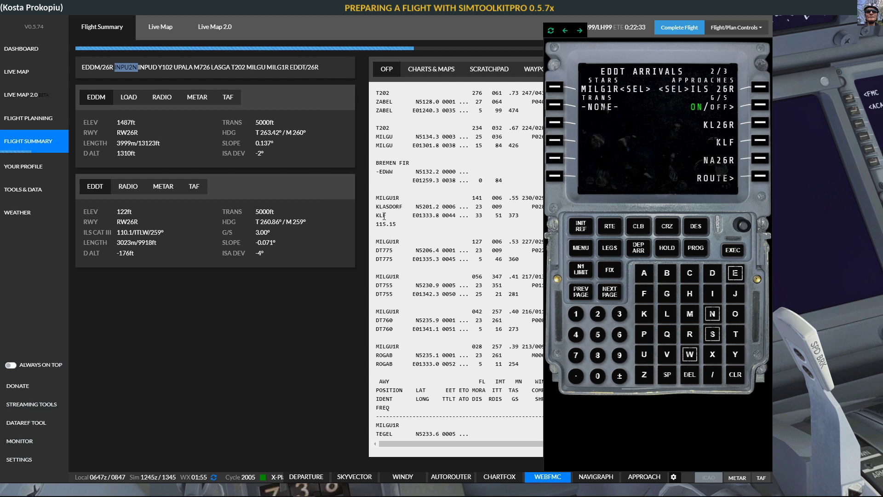
pyautogui.click(760, 140)
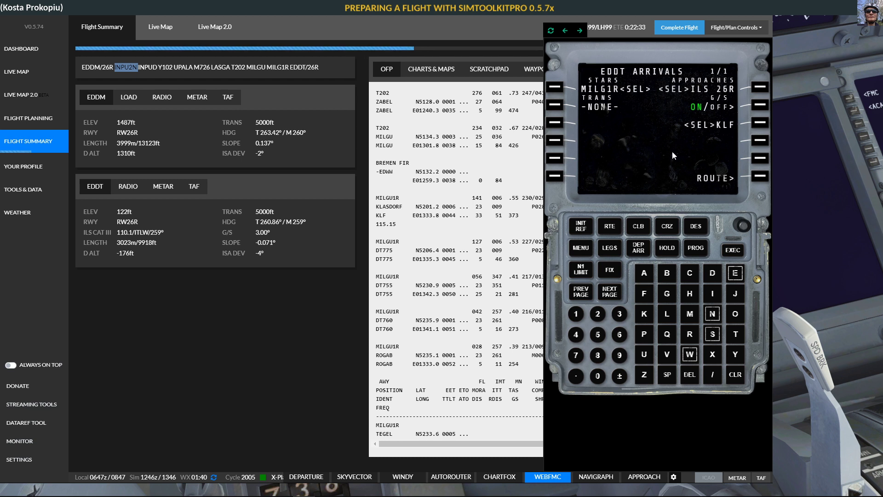
# Step: Review all pages of route 1 in the FMC, activate the route and execute it
pyautogui.click(608, 232)
pyautogui.click(615, 293)
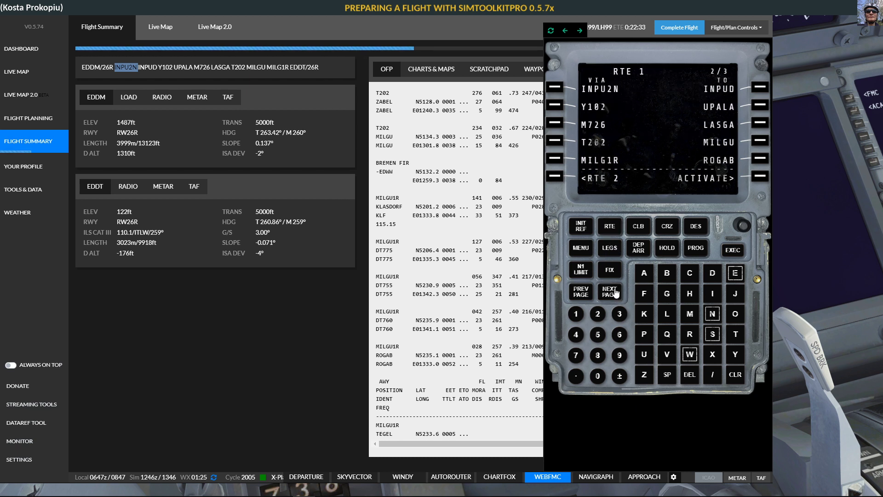
pyautogui.click(610, 292)
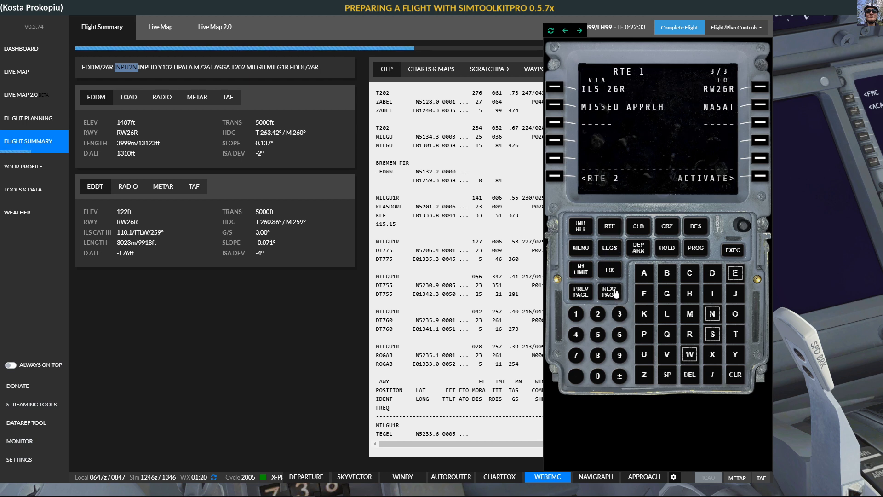
pyautogui.click(580, 291)
pyautogui.click(579, 292)
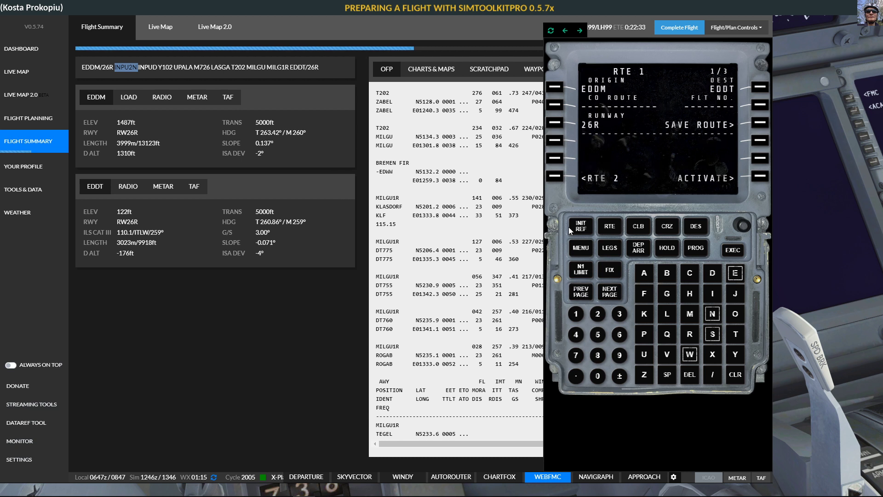
pyautogui.click(765, 180)
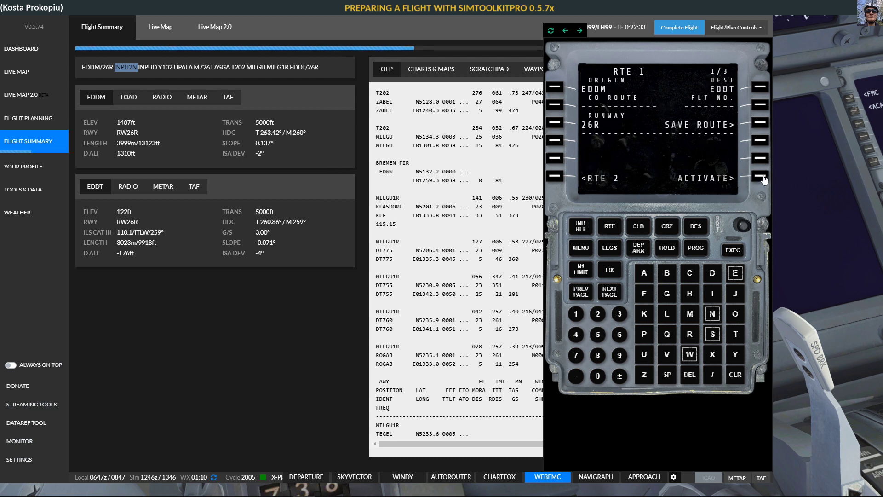
pyautogui.click(733, 250)
# Step: Examine the waypoints and restrictions across all pages of the active route legs, returning to the first page
pyautogui.click(610, 248)
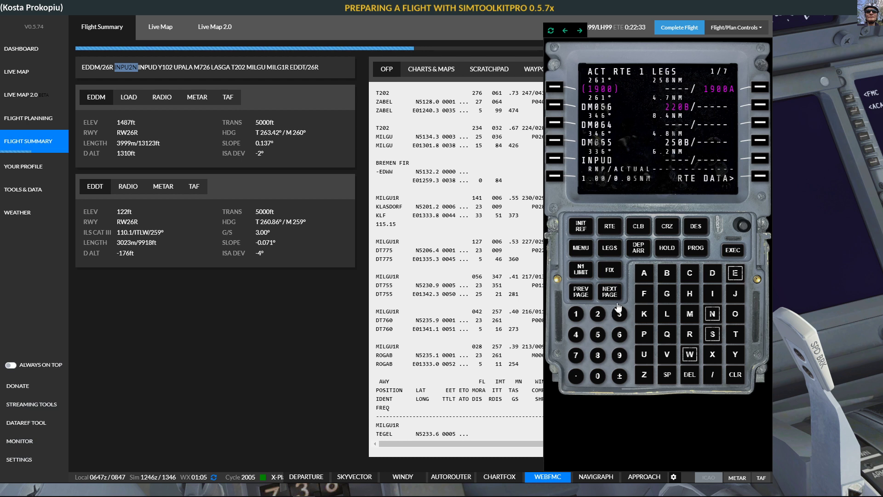
pyautogui.click(610, 292)
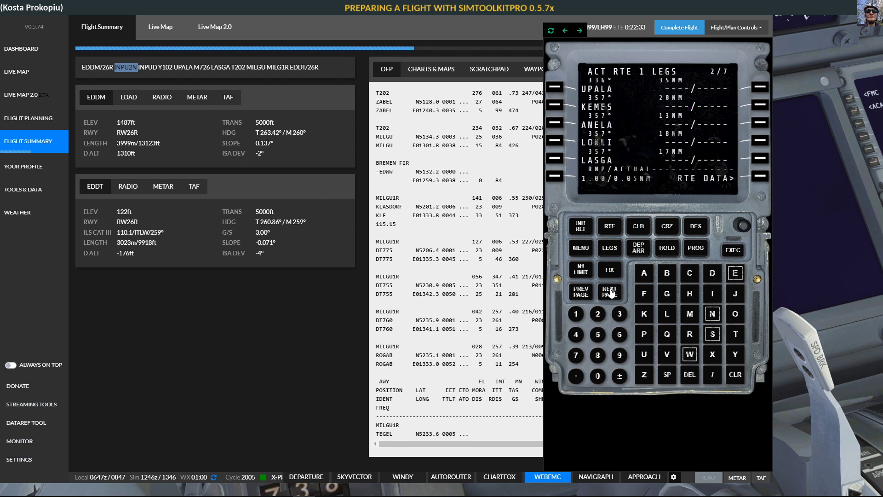
pyautogui.click(610, 292)
pyautogui.click(610, 293)
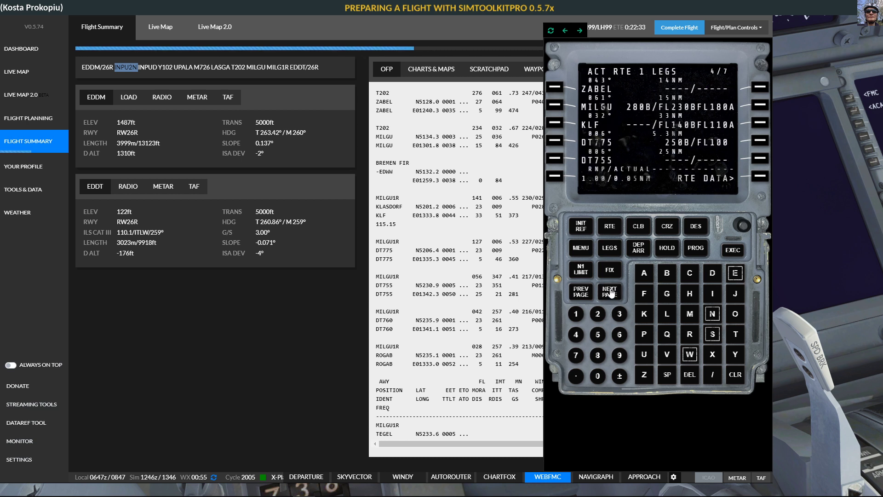
pyautogui.click(610, 293)
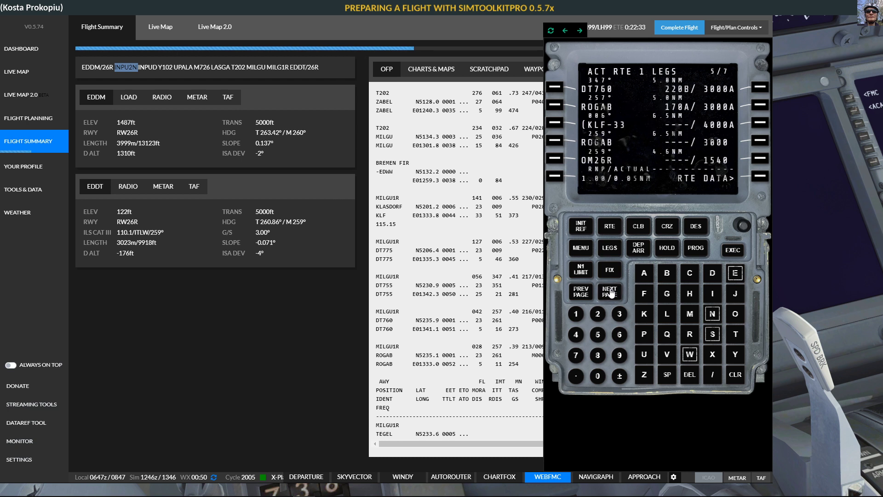
pyautogui.click(610, 293)
pyautogui.click(609, 293)
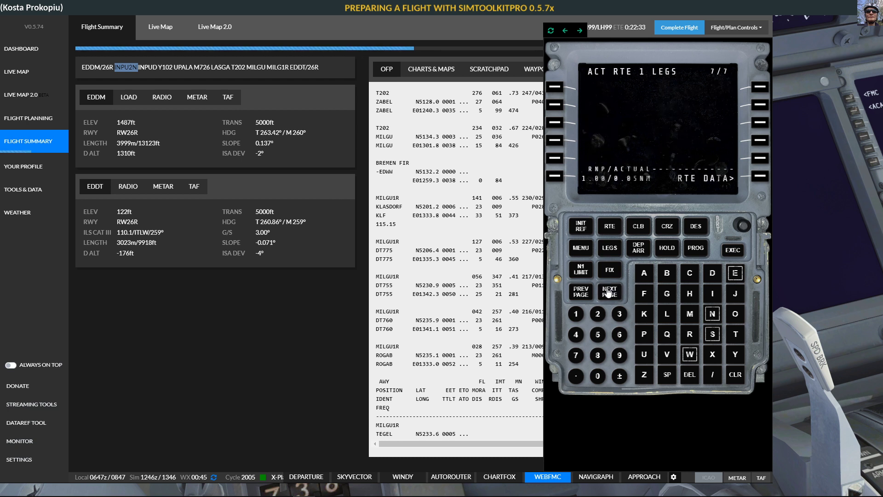
pyautogui.click(583, 292)
pyautogui.click(584, 292)
pyautogui.click(583, 293)
pyautogui.click(583, 293)
pyautogui.click(583, 292)
pyautogui.click(583, 292)
pyautogui.click(584, 293)
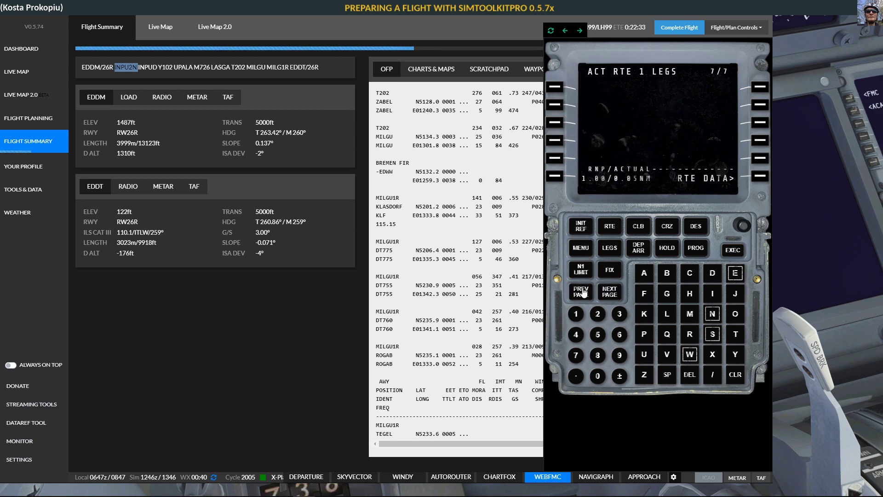
pyautogui.click(610, 293)
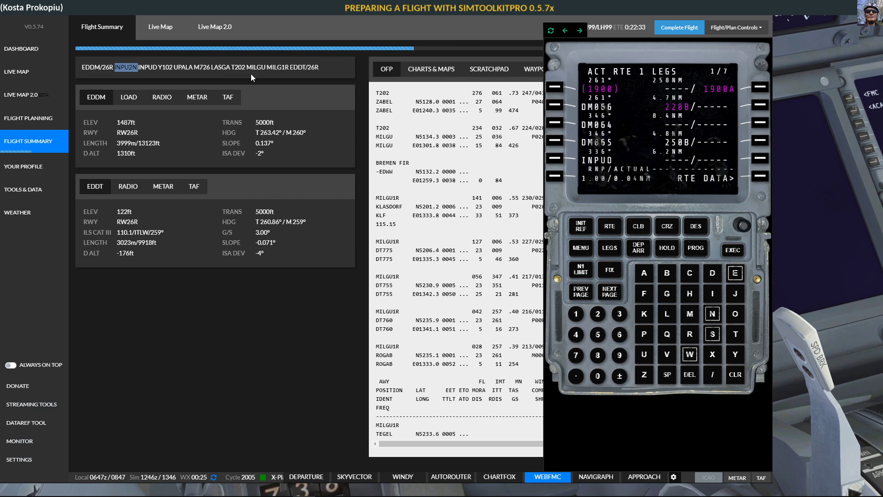
# Step: Compare the INPUD2N departure waypoints in the OFP navigation log with the first page of FMC legs
pyautogui.scroll(6, 407, 256)
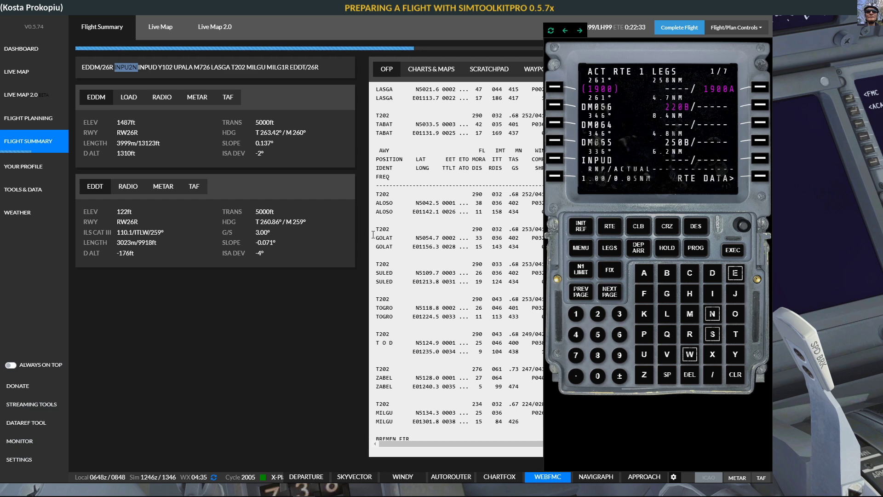
pyautogui.scroll(10, 374, 226)
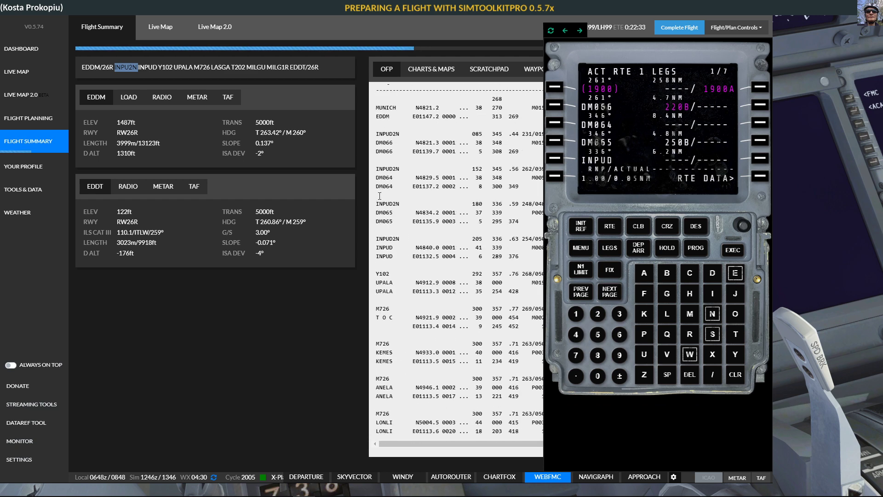
pyautogui.scroll(1, 380, 196)
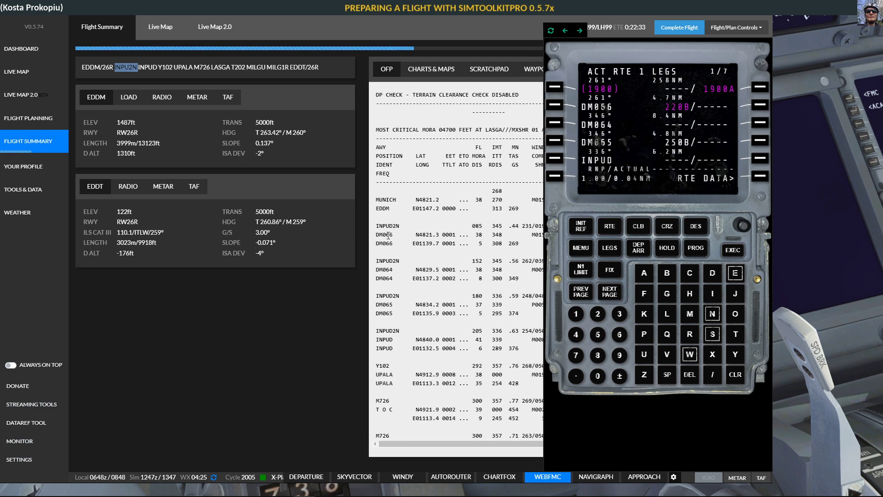
pyautogui.scroll(-1, 388, 235)
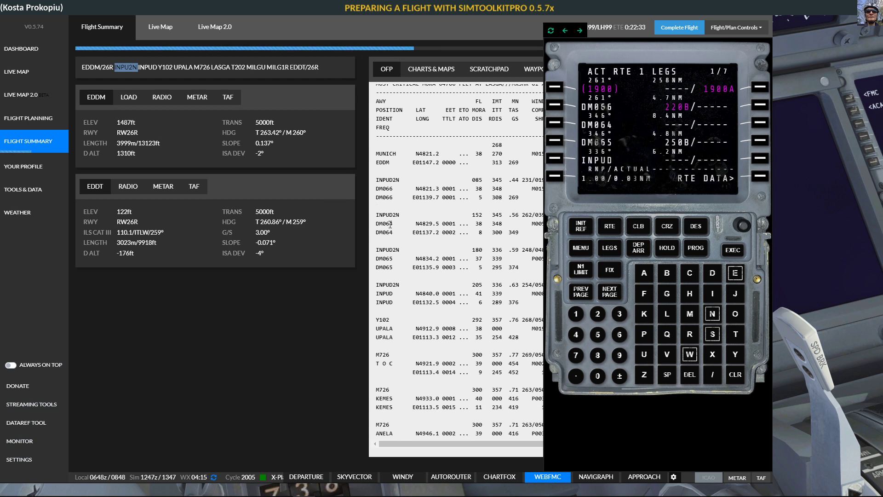
pyautogui.doubleClick(389, 295)
# Step: Compare the remaining FMC legs from UPALA through the MILGU1R arrival with the OFP navigation log
pyautogui.click(608, 294)
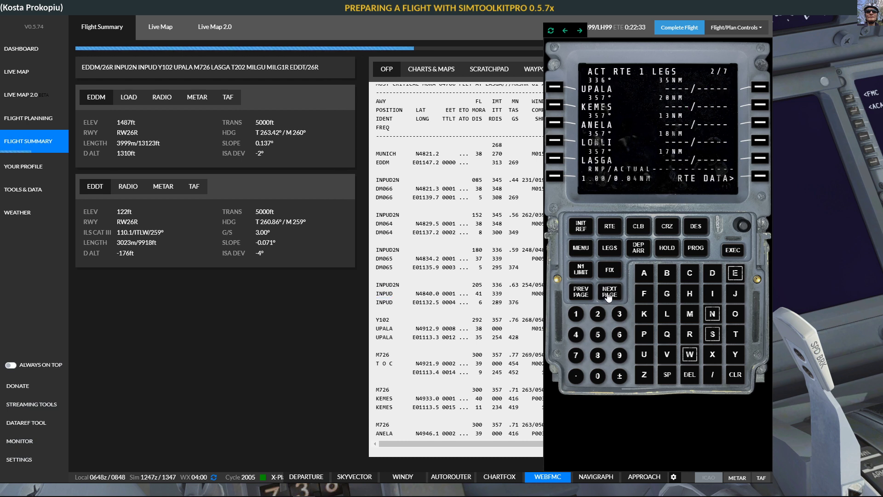
pyautogui.scroll(-4, 403, 318)
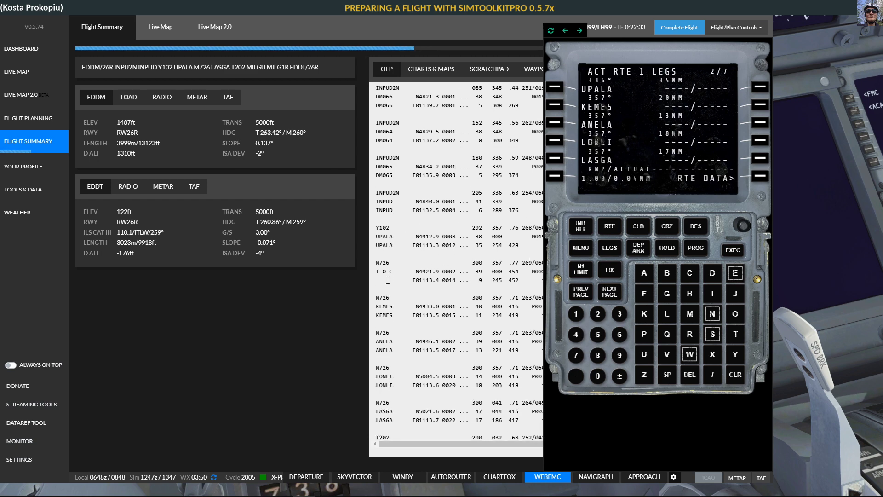
pyautogui.scroll(-4, 390, 350)
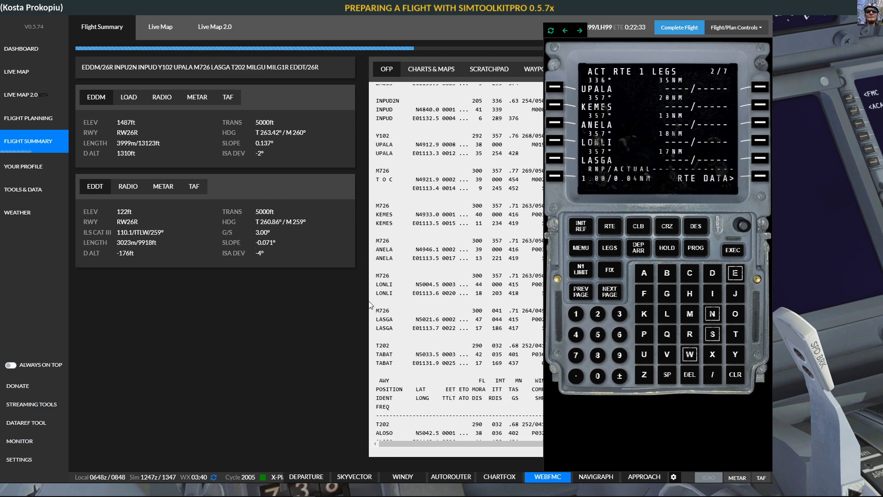
pyautogui.scroll(-2, 380, 314)
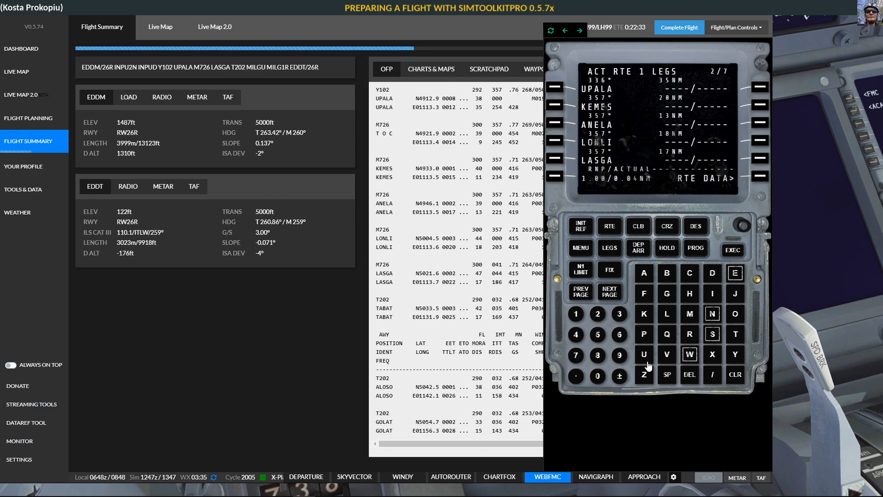
pyautogui.click(608, 293)
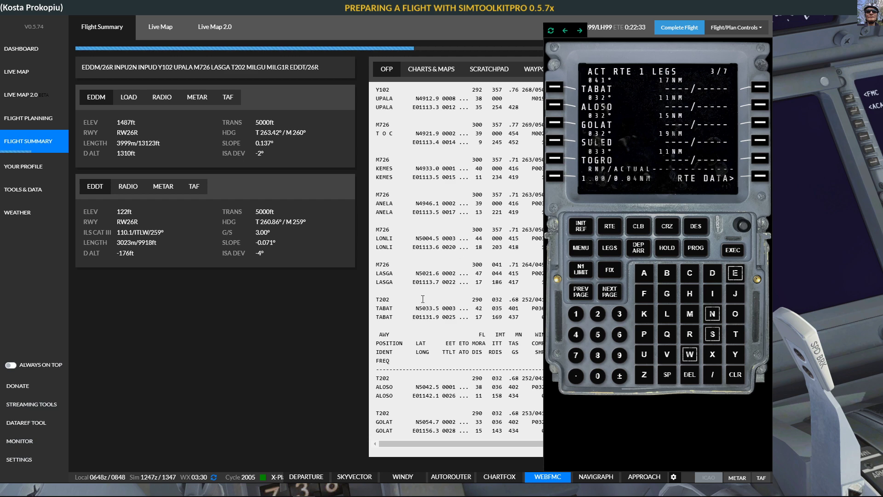
pyautogui.scroll(-2, 399, 303)
pyautogui.scroll(-2, 399, 303)
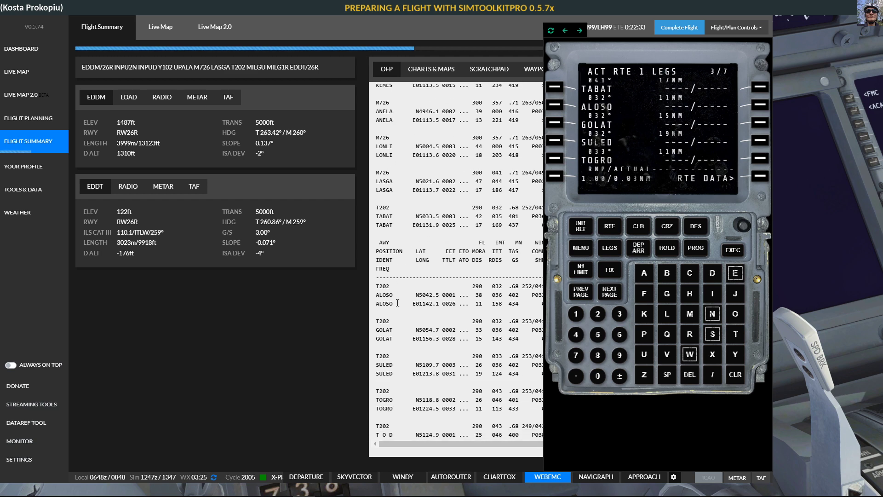
pyautogui.click(610, 292)
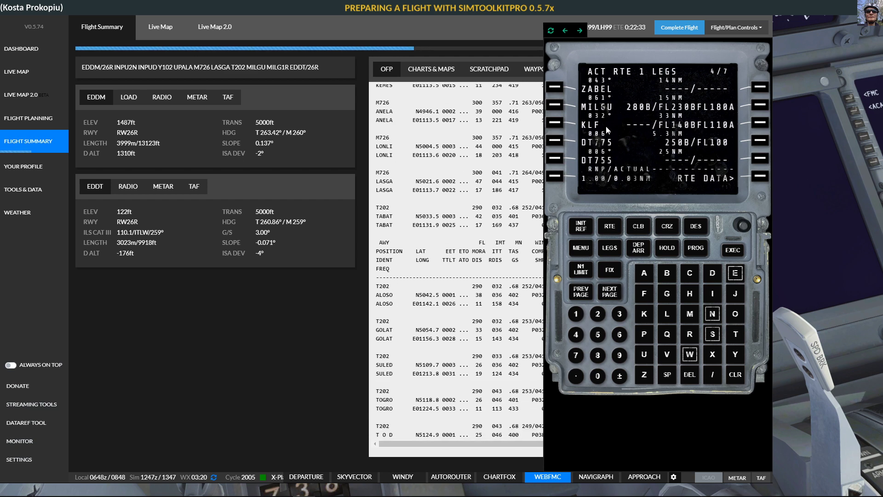
pyautogui.scroll(-8, 387, 341)
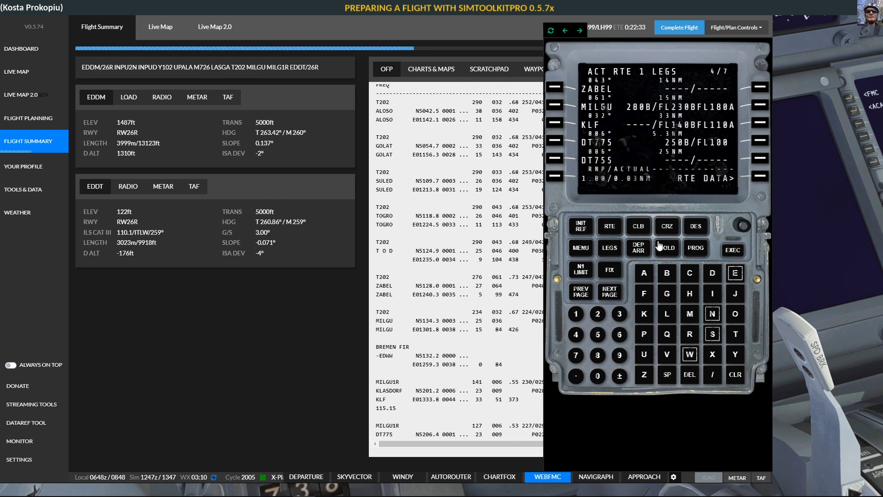
# Step: Bring up the PERF INIT page, check the planned weights in the OFP and insert the gross weight
pyautogui.click(581, 226)
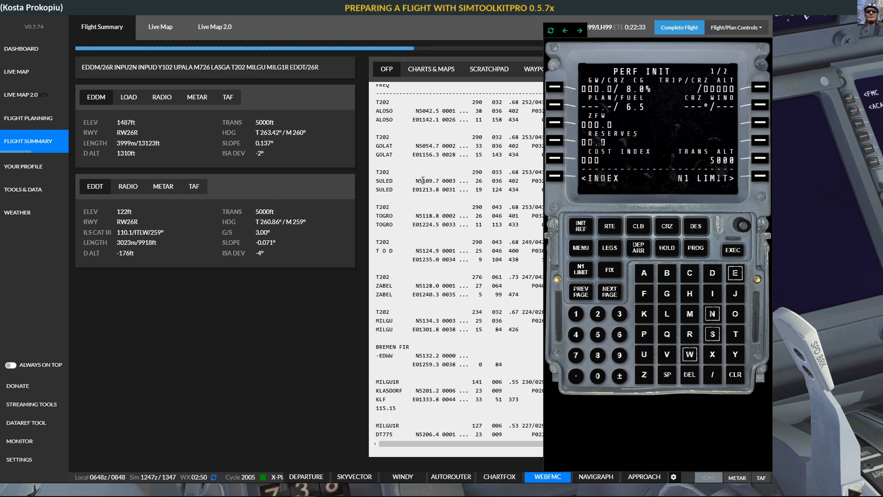
pyautogui.scroll(10, 423, 179)
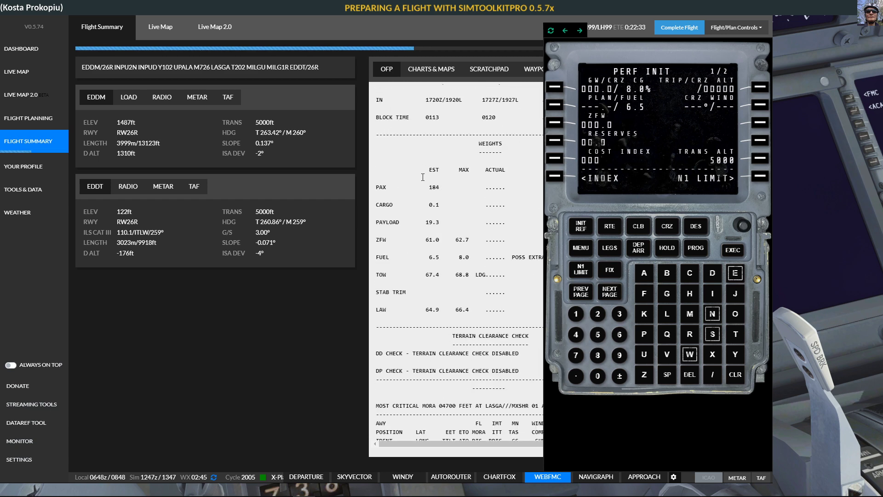
pyautogui.scroll(8, 423, 177)
pyautogui.scroll(-6, 422, 177)
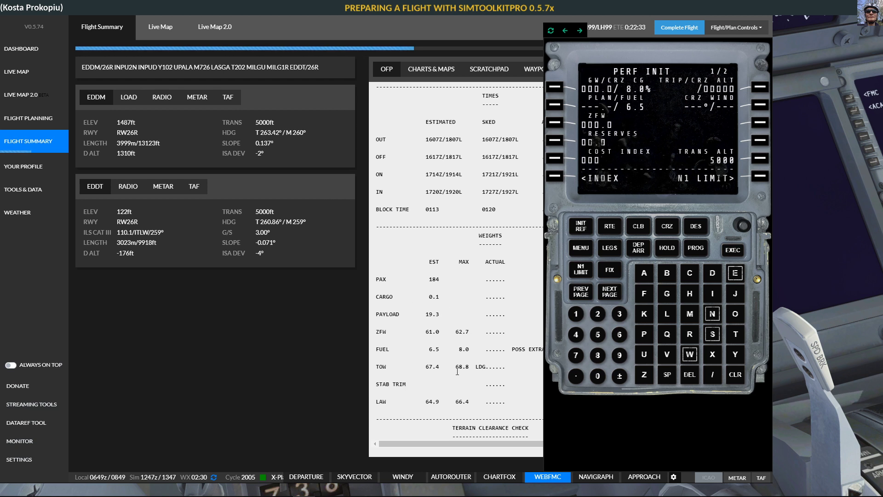
pyautogui.click(556, 87)
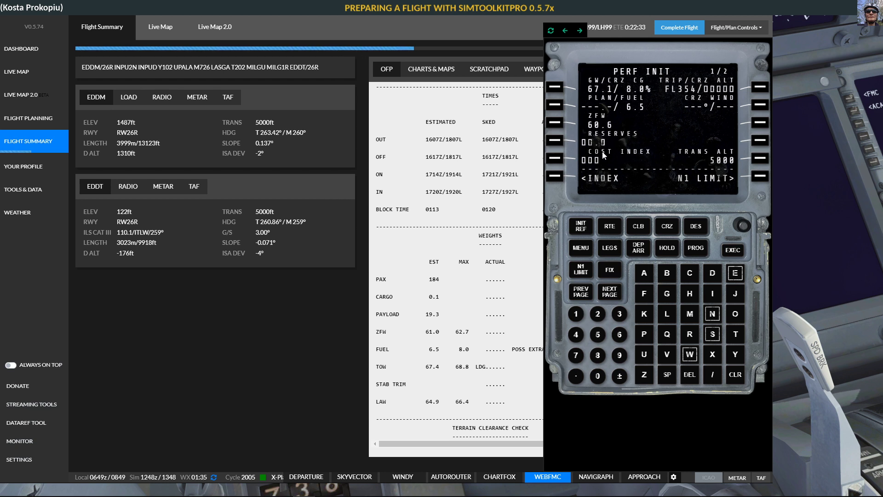
# Step: Set the reserves to 2 and the cost index to 35 in PERF INIT
pyautogui.click(598, 313)
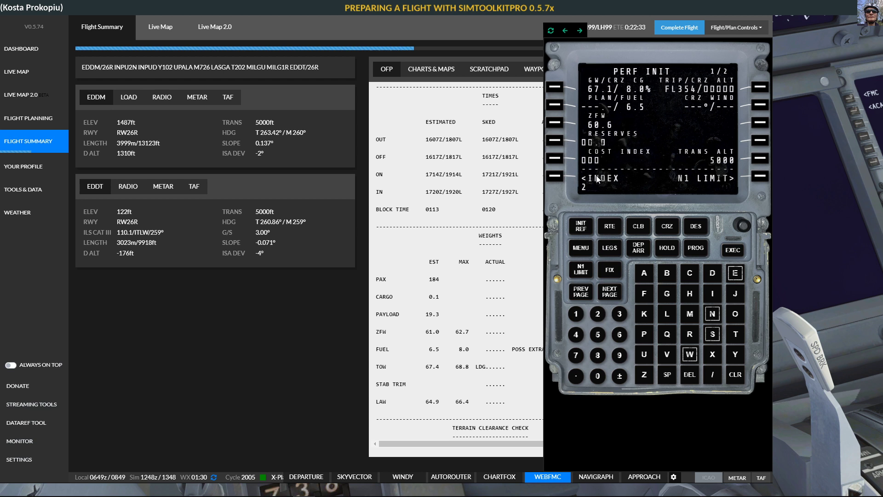
pyautogui.click(561, 141)
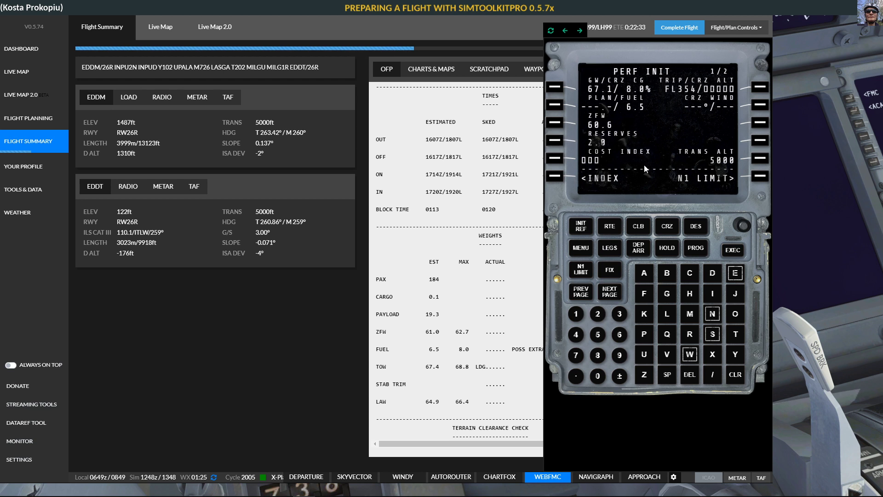
pyautogui.click(617, 314)
pyautogui.click(598, 337)
pyautogui.click(554, 160)
# Step: Look up the planned cruise level in the departure load data, set the cruise altitude to FL300 and execute the performance data
pyautogui.scroll(5, 461, 267)
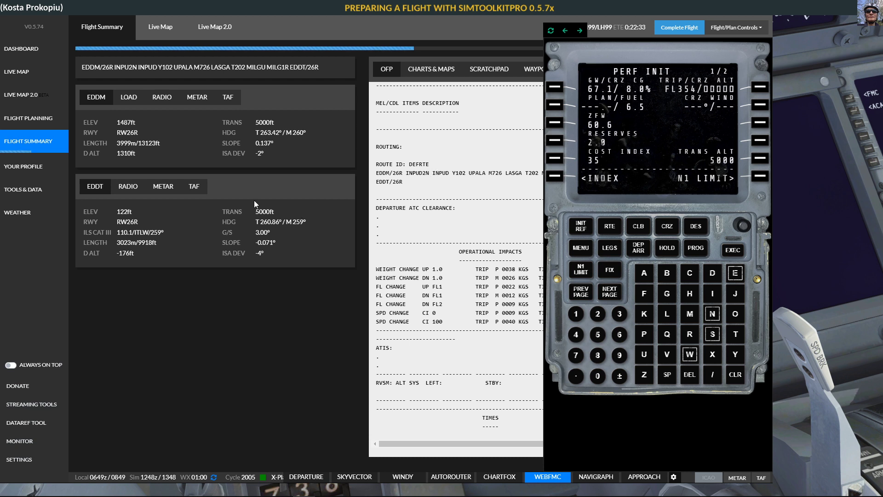
pyautogui.click(121, 98)
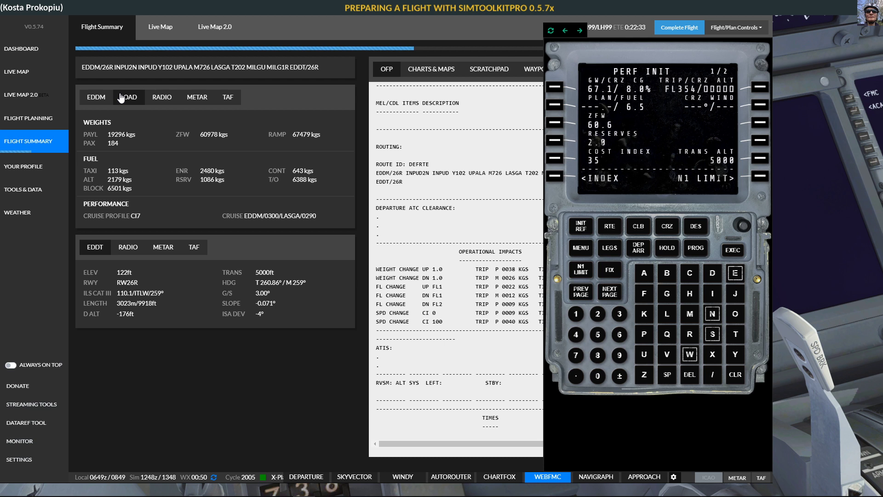
pyautogui.tripleClick(270, 215)
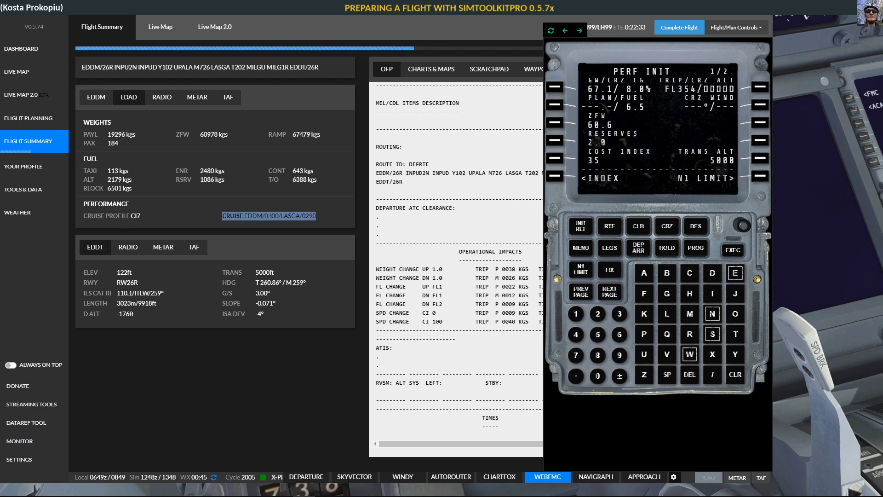
pyautogui.doubleClick(272, 216)
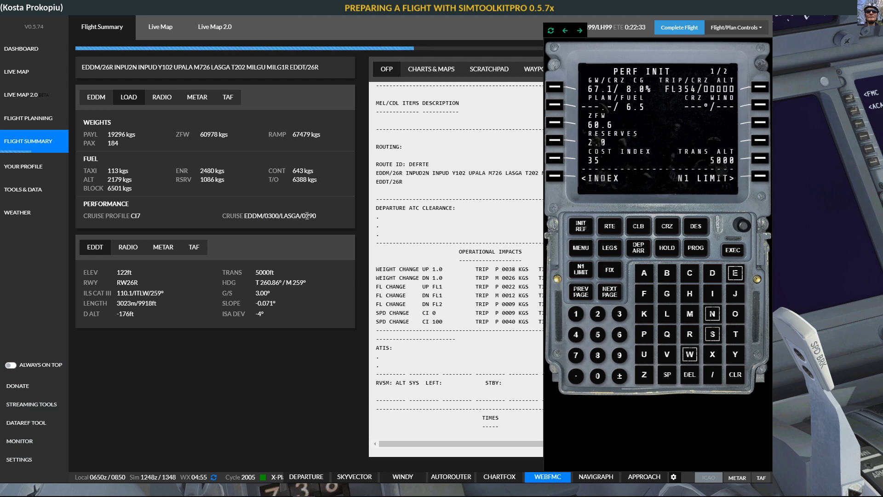
pyautogui.doubleClick(306, 216)
pyautogui.doubleClick(272, 216)
pyautogui.click(621, 314)
pyautogui.click(598, 376)
pyautogui.click(598, 377)
pyautogui.click(761, 88)
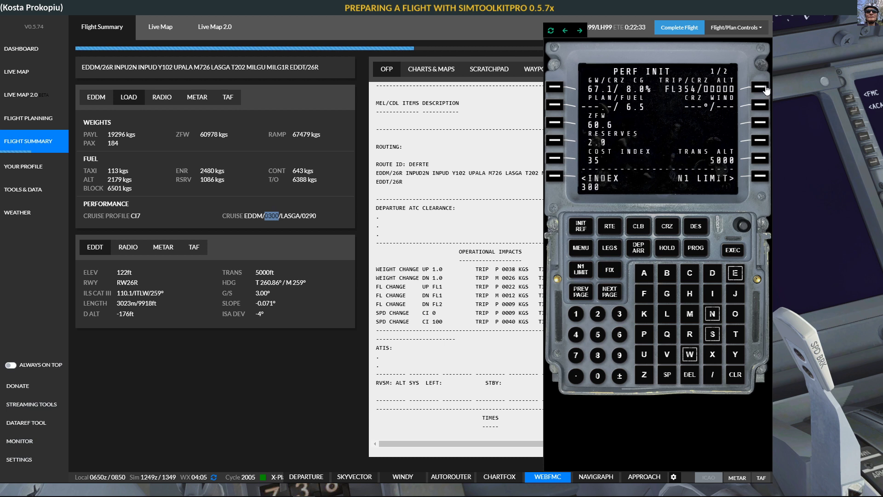
pyautogui.click(727, 252)
# Step: Check the METAR, TAF, radio frequencies and load data of the departure airport EDDM
pyautogui.click(192, 100)
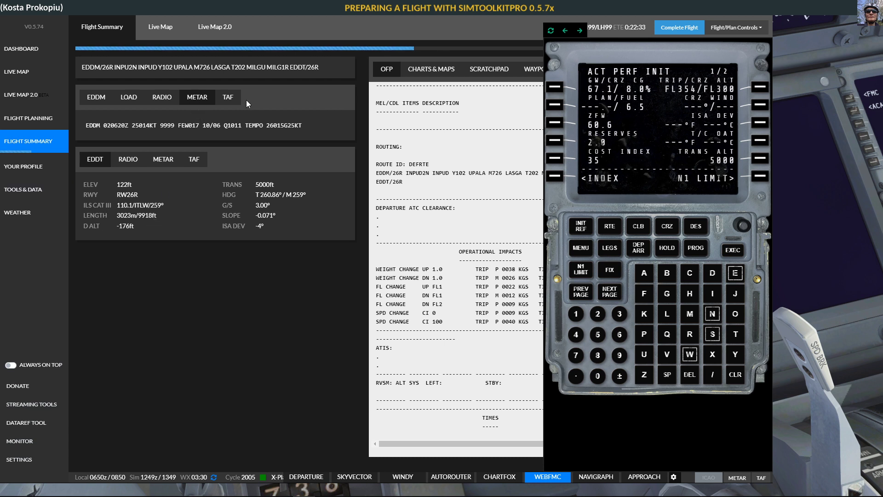
pyautogui.click(234, 102)
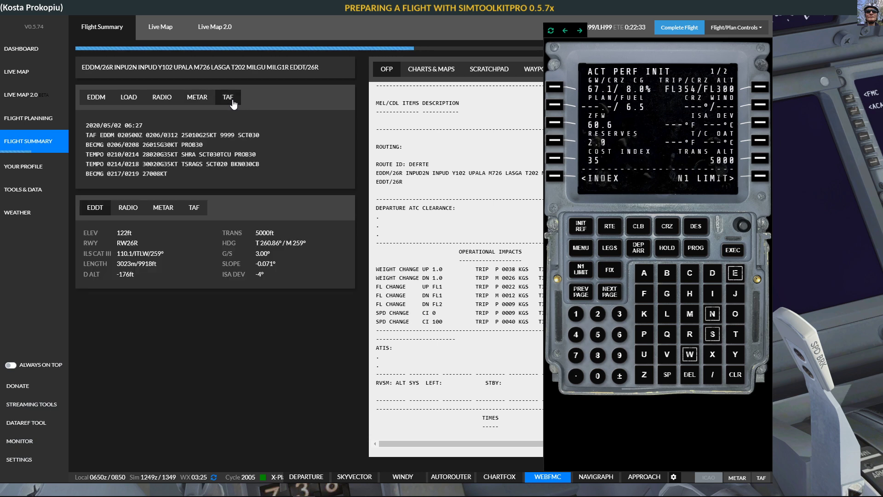
pyautogui.click(167, 101)
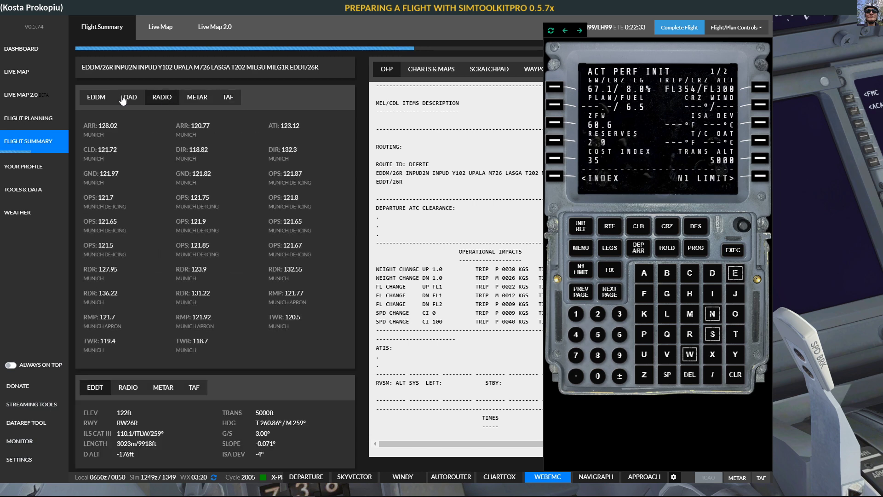
pyautogui.click(127, 97)
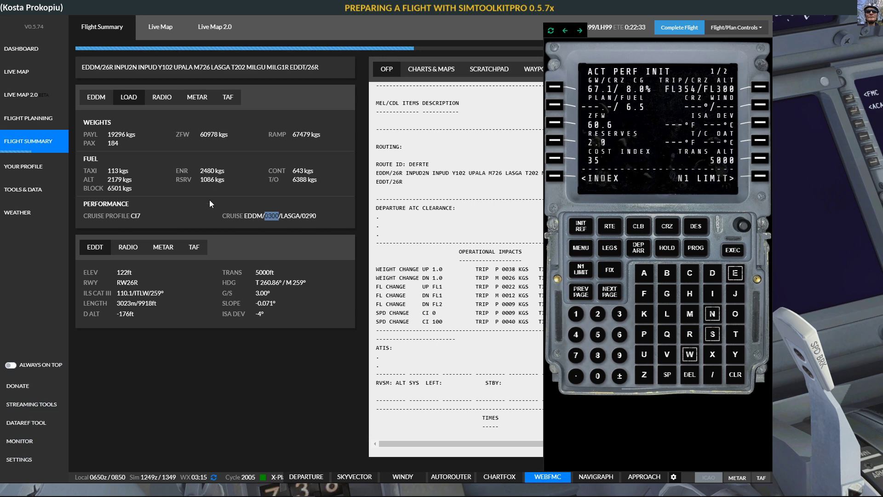
# Step: Look up the average wind in the OFP header and set the cruise wind to 253/37 in PERF INIT
pyautogui.scroll(10, 441, 214)
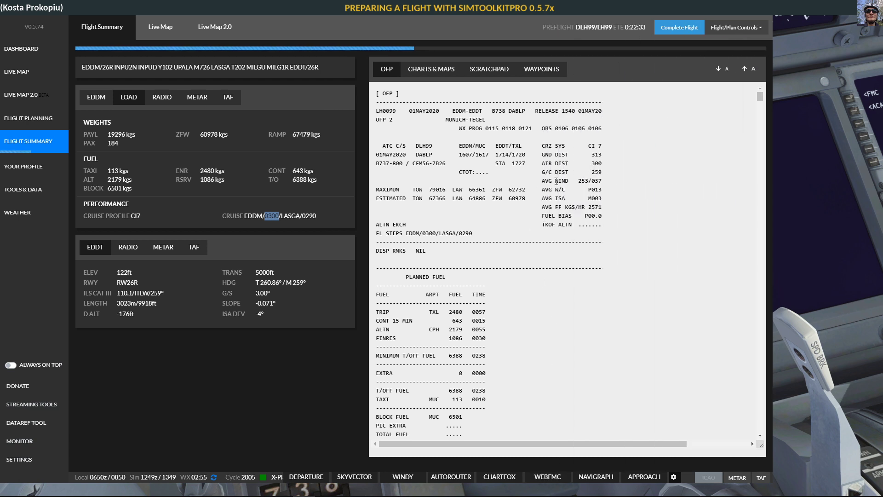
pyautogui.moveTo(577, 181); pyautogui.dragTo(602, 181)
pyautogui.click(553, 477)
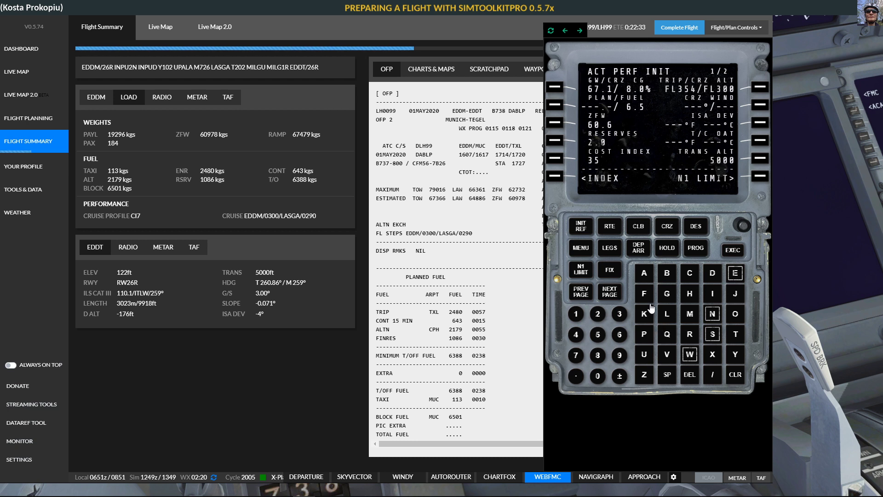
pyautogui.click(599, 322)
pyautogui.click(598, 339)
pyautogui.click(616, 317)
pyautogui.click(715, 380)
pyautogui.click(617, 321)
pyautogui.click(577, 355)
pyautogui.click(760, 106)
# Step: Look up the average ISA deviation in the OFP header and return to the FMC
pyautogui.click(557, 479)
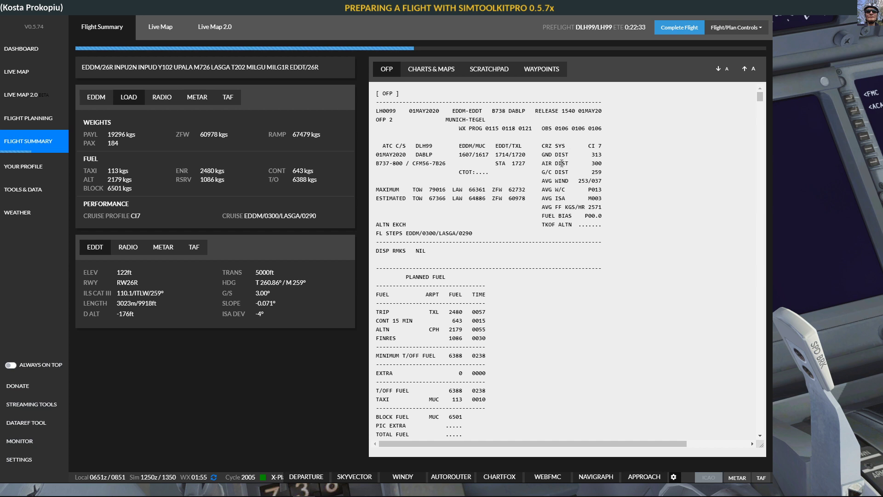
pyautogui.doubleClick(593, 197)
pyautogui.click(552, 477)
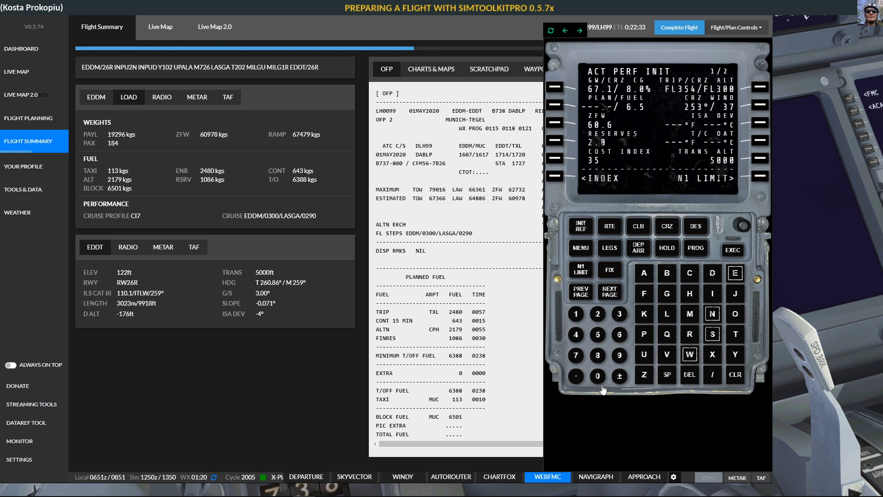
# Step: Try to insert M03 as the ISA deviation in PERF INIT and clear the scratchpad
pyautogui.click(690, 315)
pyautogui.click(597, 377)
pyautogui.click(620, 315)
pyautogui.click(759, 124)
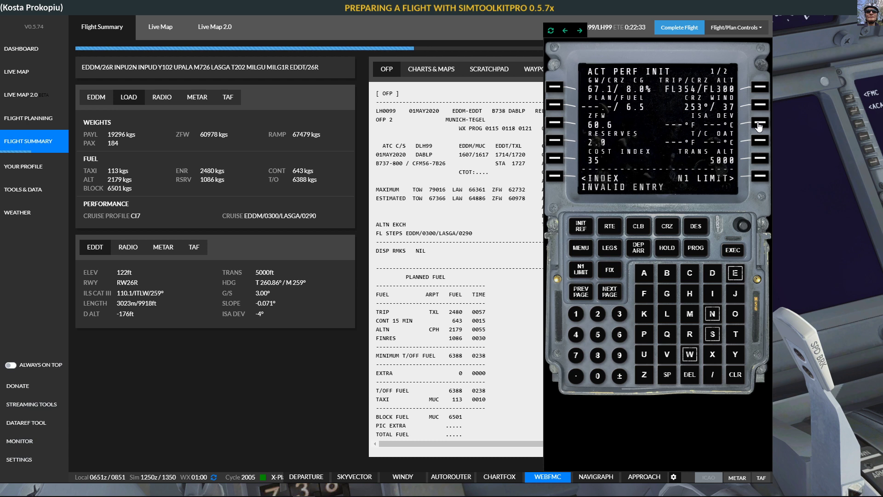
pyautogui.click(735, 375)
pyautogui.click(734, 375)
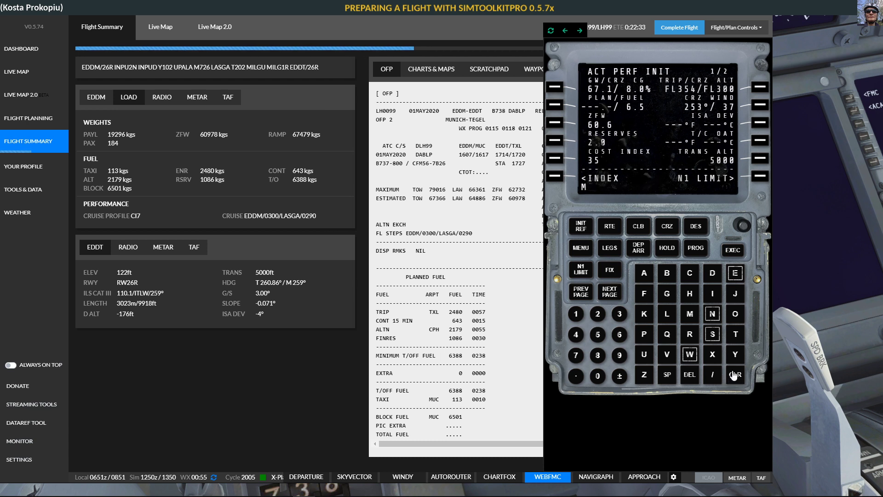
pyautogui.click(734, 375)
# Step: Set the ISA deviation to -3 °C in PERF INIT
pyautogui.click(619, 377)
pyautogui.click(598, 376)
pyautogui.click(619, 314)
pyautogui.click(761, 123)
# Step: Review the average fuel flow and trip fuel in the OFP, and bring up the N1 LIMIT page in the FMC
pyautogui.click(534, 478)
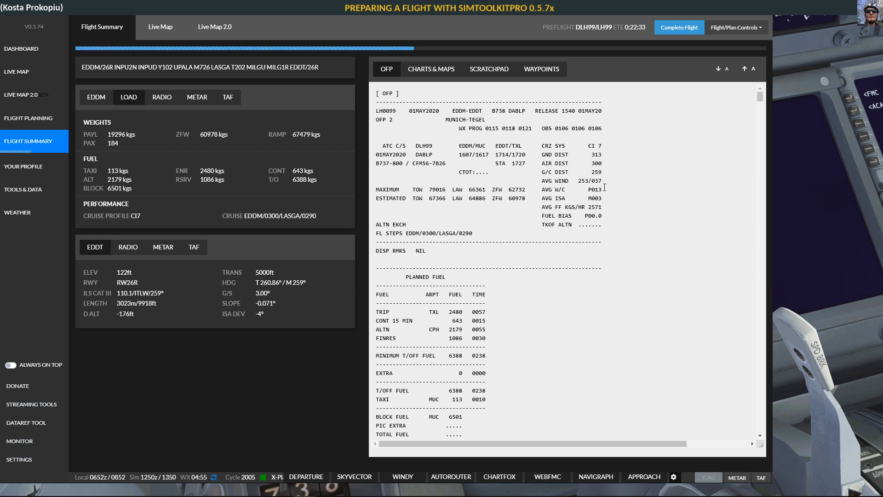
pyautogui.doubleClick(593, 207)
pyautogui.doubleClick(455, 311)
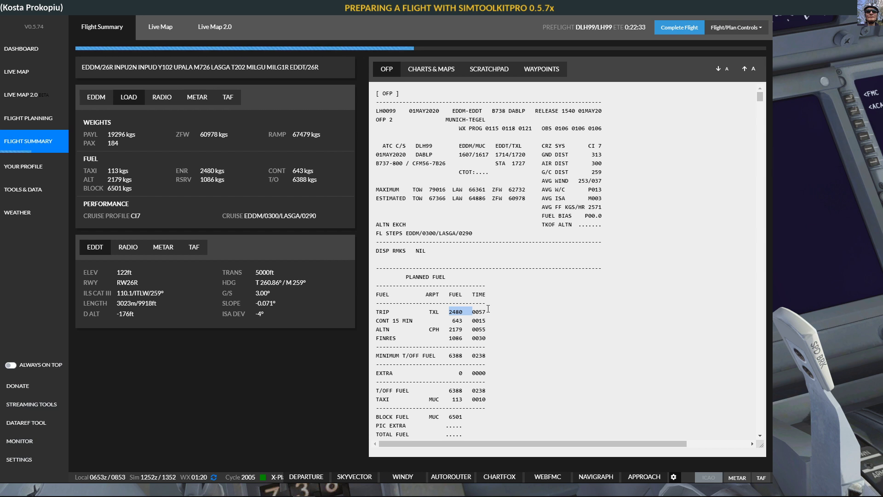
pyautogui.click(548, 476)
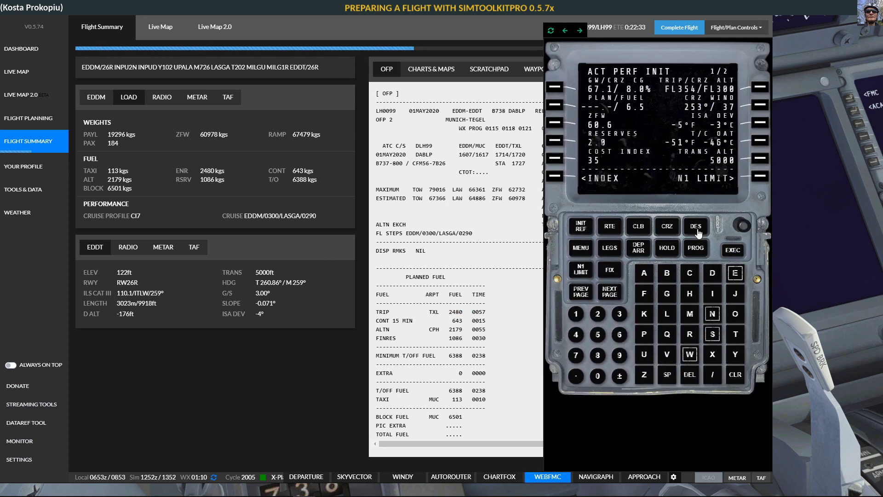
pyautogui.click(761, 176)
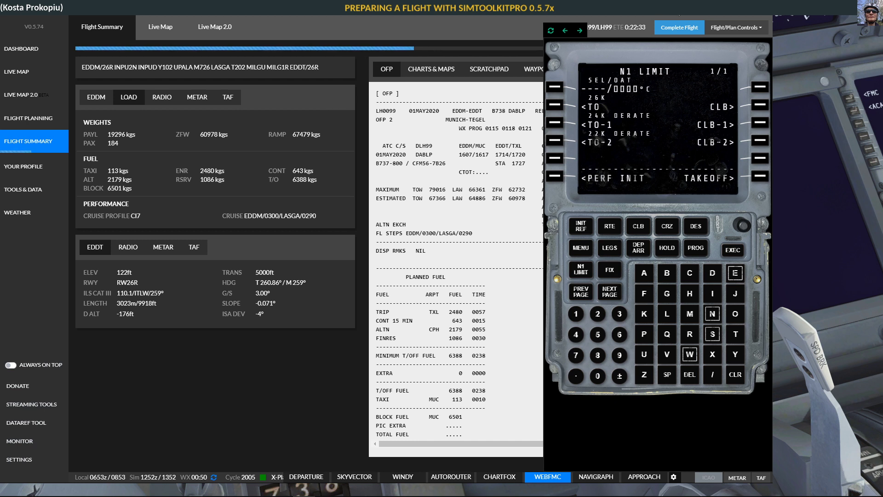
# Step: Switch to ApSoft Airplane Toolbox, set the takeoff calculation to EDDM runway 26R with entry point ALL, and retrieve the NOAA weather
pyautogui.click(737, 10)
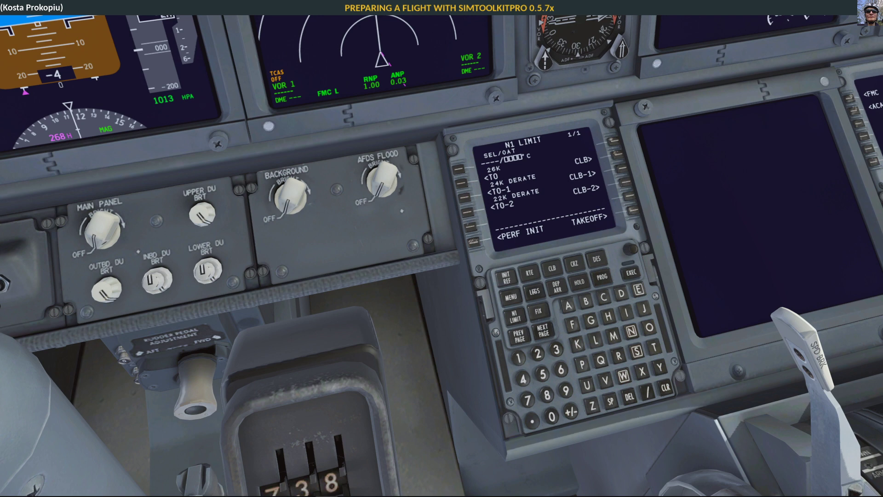
pyautogui.hotkey('alt', 'Tab')
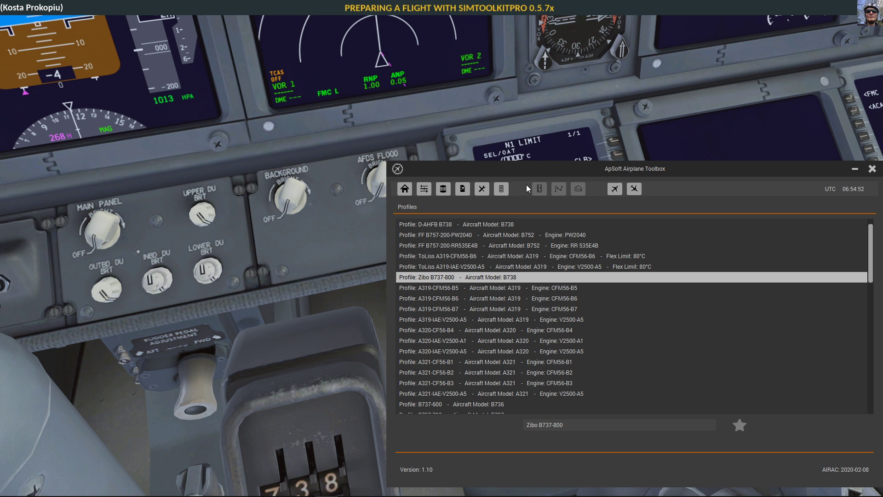
pyautogui.click(614, 189)
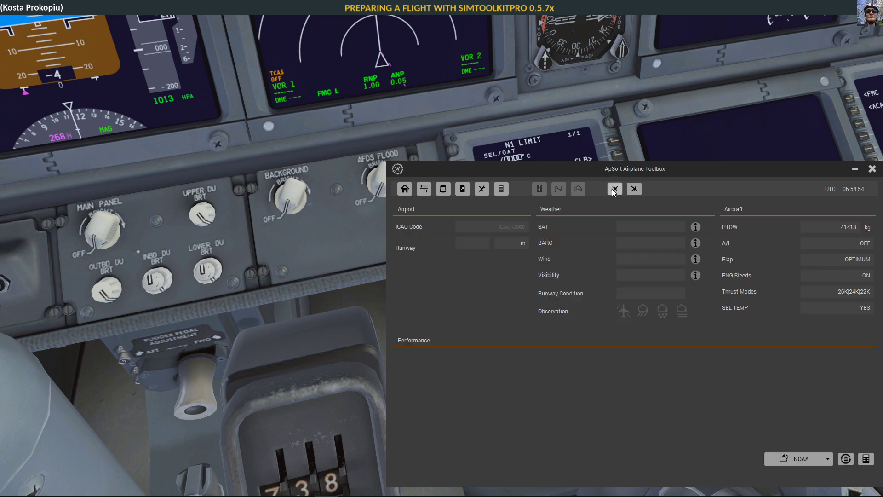
pyautogui.click(472, 225)
pyautogui.write('EDDM')
pyautogui.click(476, 266)
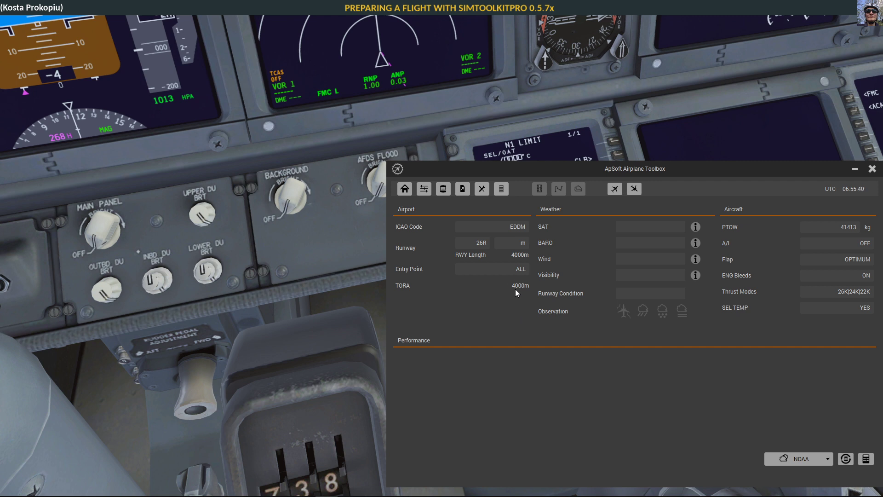
pyautogui.click(514, 329)
pyautogui.click(519, 301)
pyautogui.click(796, 457)
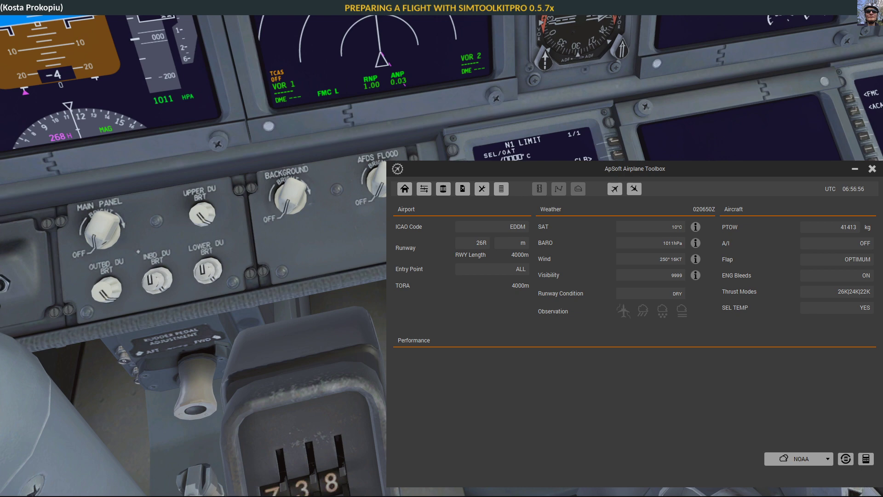
# Step: Look up the ramp weight in the SimToolkitPro load data, set the PTOW to 67479 kg in ApSoft Airplane Toolbox, and calculate the takeoff performance
pyautogui.hotkey('alt', 'Tab')
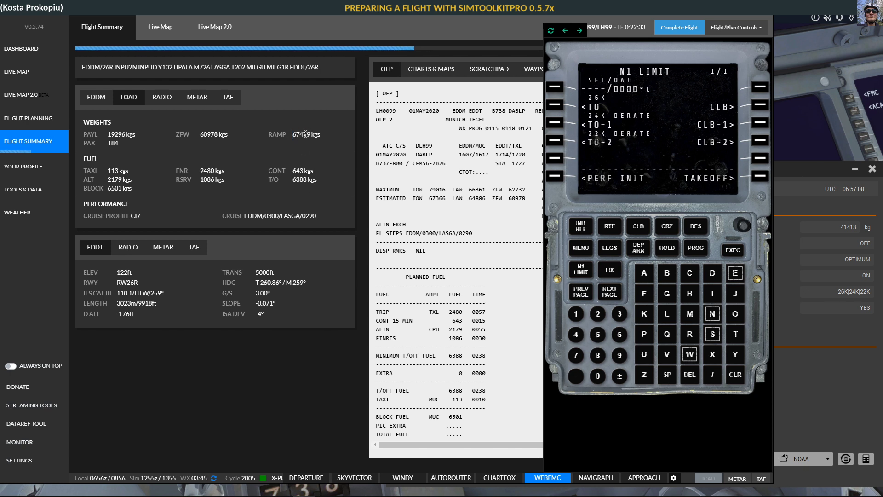
pyautogui.moveTo(309, 134); pyautogui.dragTo(291, 135)
pyautogui.hotkey('alt', 'Tab')
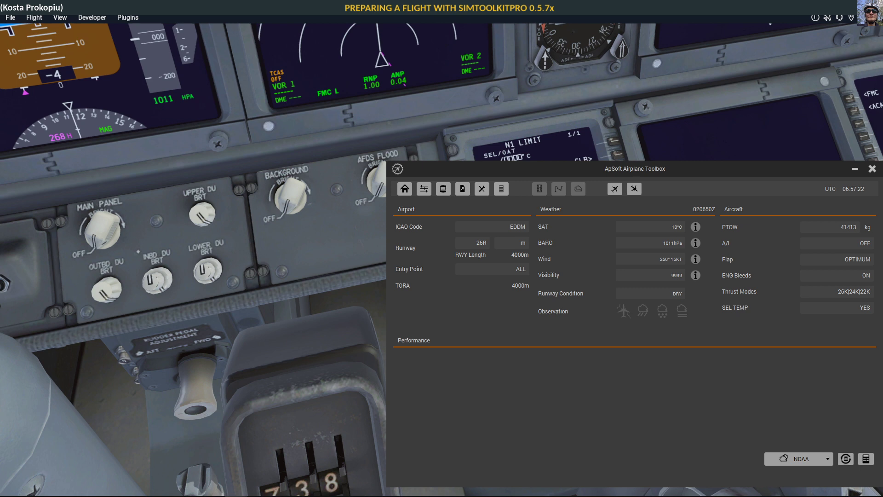
pyautogui.moveTo(842, 227); pyautogui.dragTo(861, 227)
pyautogui.write('67479')
pyautogui.click(865, 460)
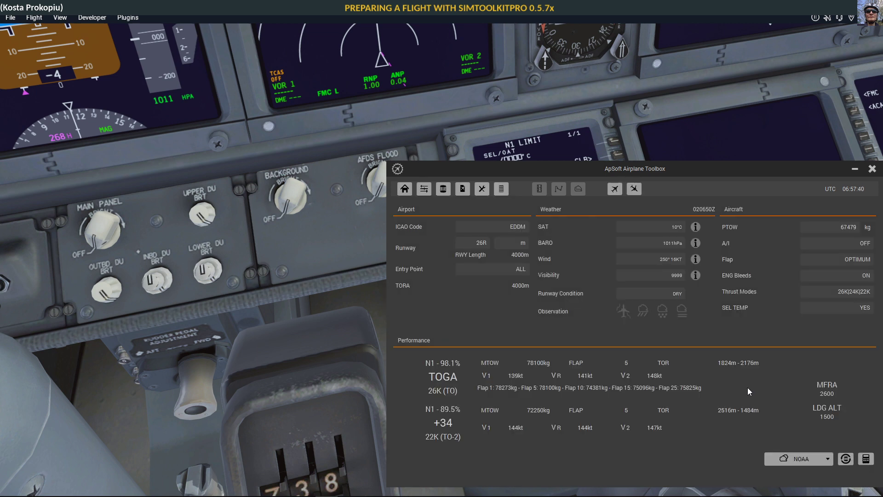
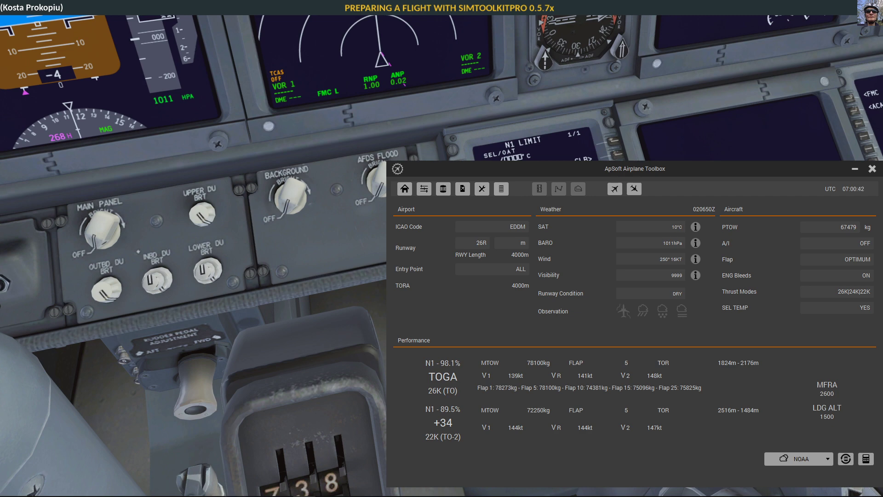
# Step: Switch back to SimToolkitPro and set the OAT to +15 °C and the selected temperature to 34 on the N1 LIMIT page
pyautogui.hotkey('alt', 'Tab')
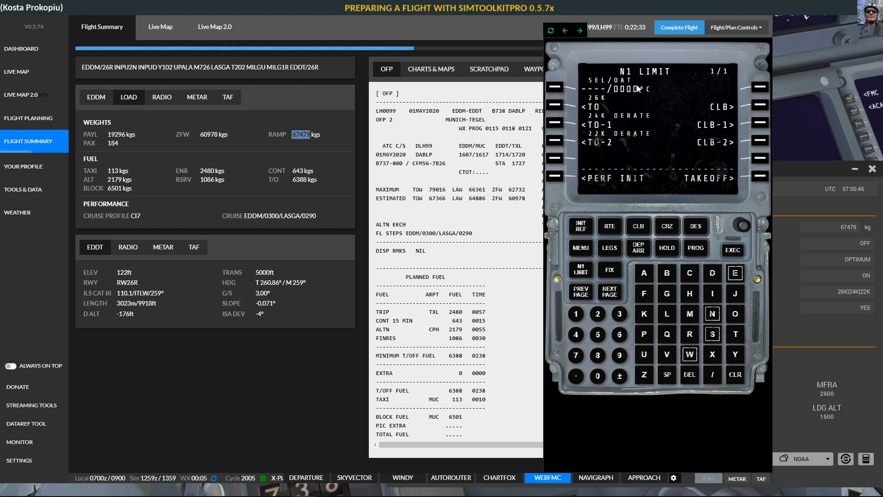
pyautogui.click(555, 88)
pyautogui.click(620, 314)
pyautogui.click(576, 335)
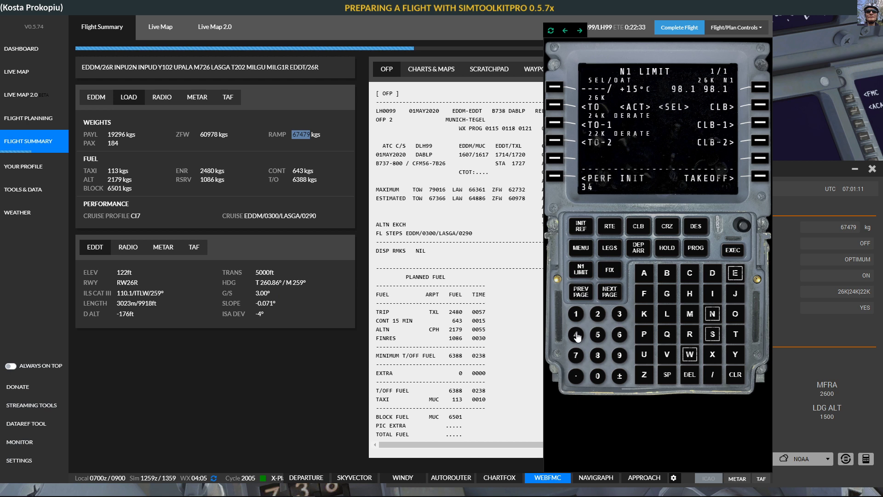
pyautogui.click(555, 86)
# Step: Bring up the TAKEOFF REF page and set the takeoff flaps to 5° and the CG to 24.1%
pyautogui.click(759, 178)
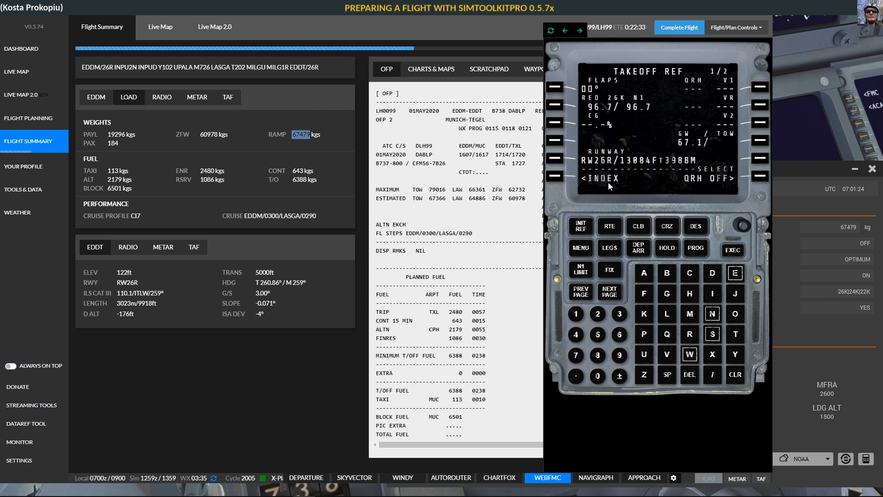
pyautogui.click(597, 334)
pyautogui.click(556, 88)
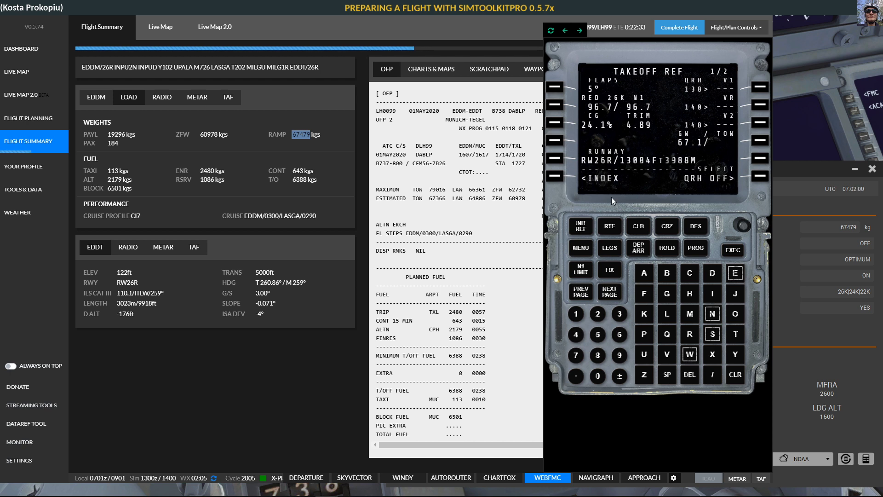
# Step: Go through the INIT/REF INDEX to recheck the TAKEOFF REF and PERF INIT pages, ending on the N1 LIMIT page
pyautogui.click(556, 177)
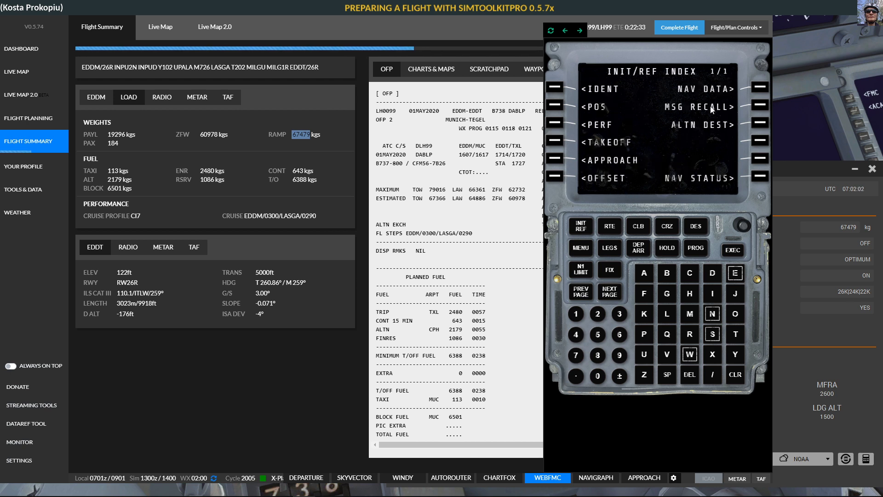
pyautogui.click(556, 140)
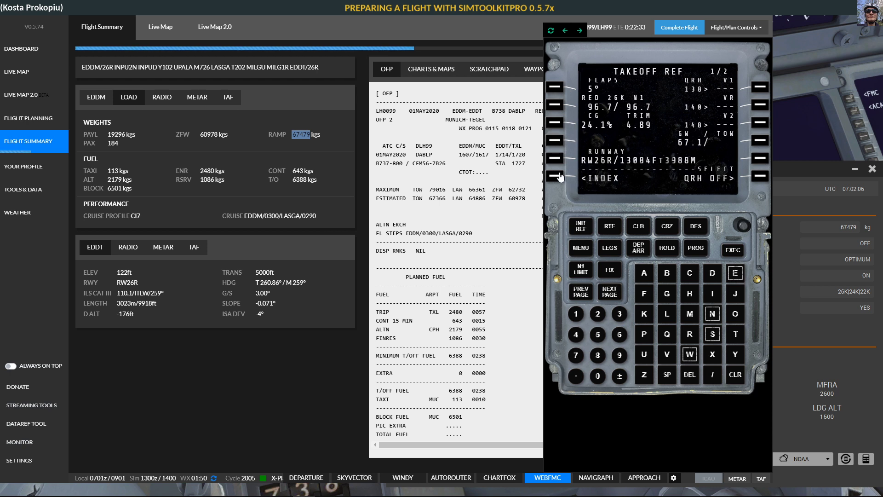
pyautogui.click(556, 176)
pyautogui.click(556, 123)
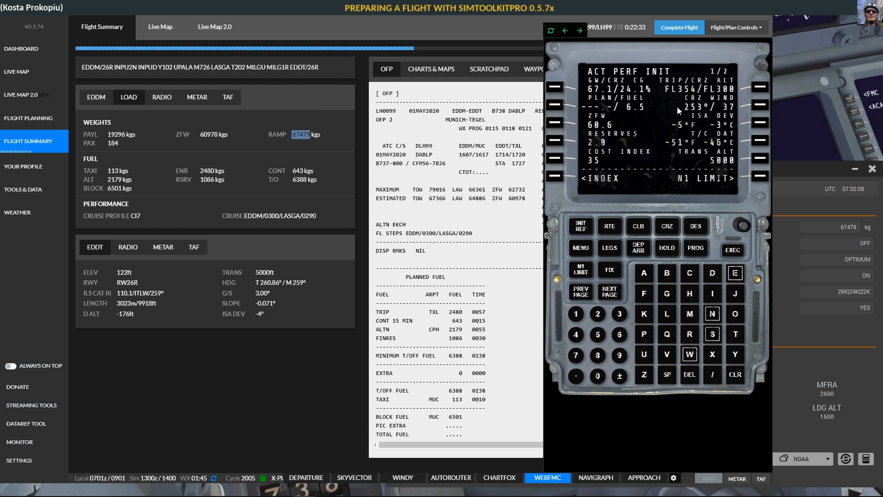
pyautogui.click(762, 175)
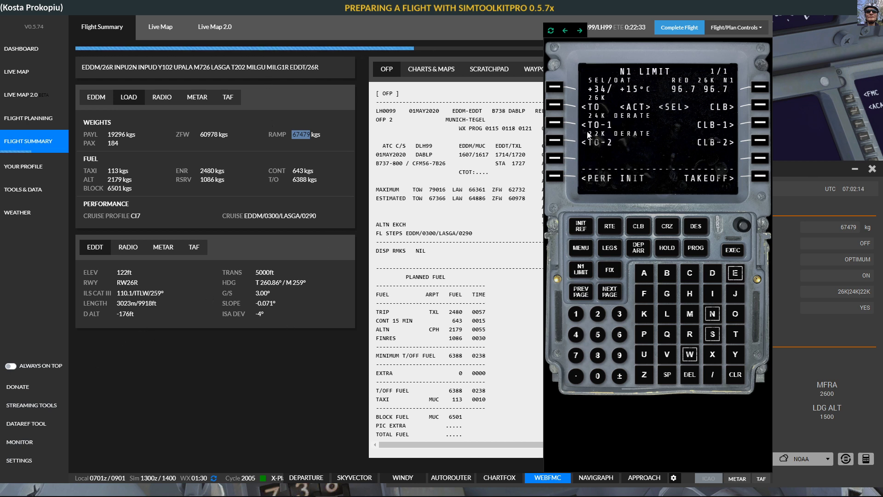
# Step: Review the takeoff performance in ApSoft Airplane Toolbox, and return to the FMC in SimToolkitPro to check the TAKEOFF REF page
pyautogui.hotkey('alt', 'Tab')
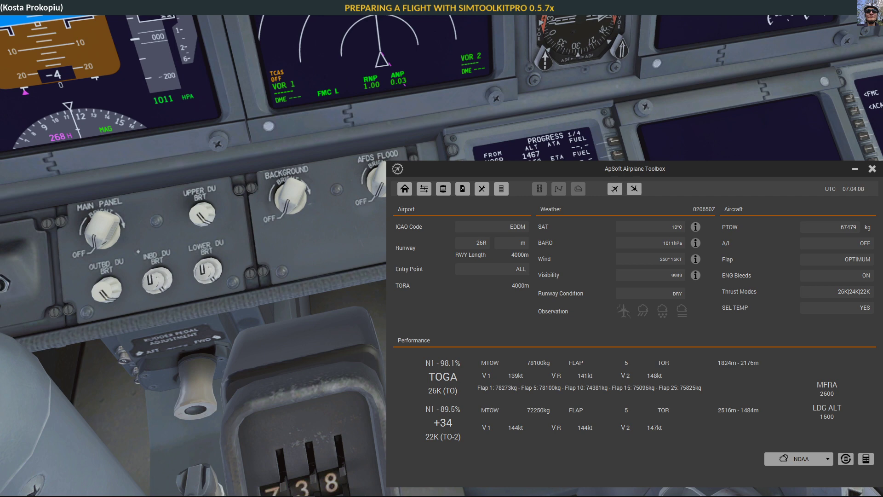
pyautogui.hotkey('alt', 'Tab')
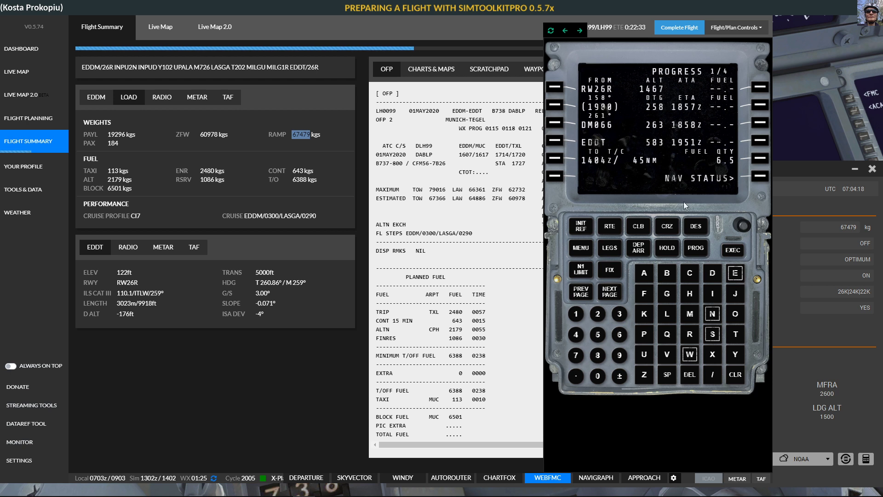
pyautogui.click(610, 226)
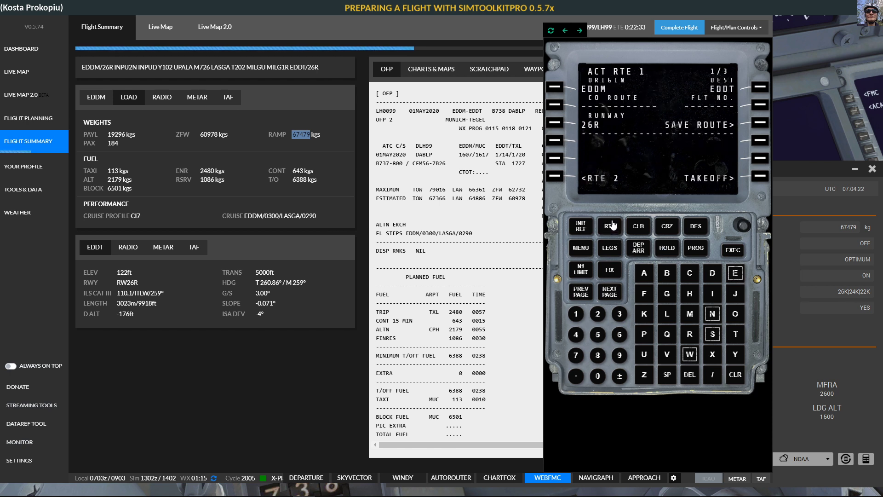
pyautogui.click(761, 180)
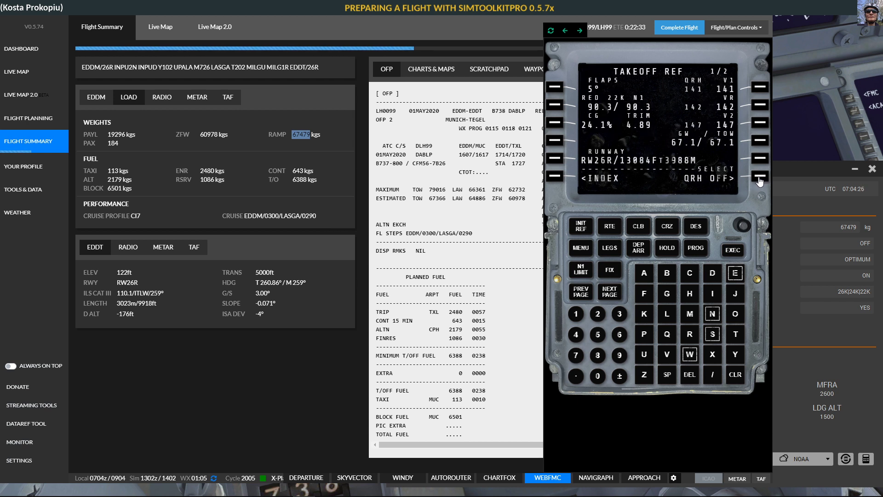
# Step: Recheck the PERF INIT page from the INIT/REF INDEX and go on through N1 LIMIT back to the TAKEOFF REF page
pyautogui.click(555, 176)
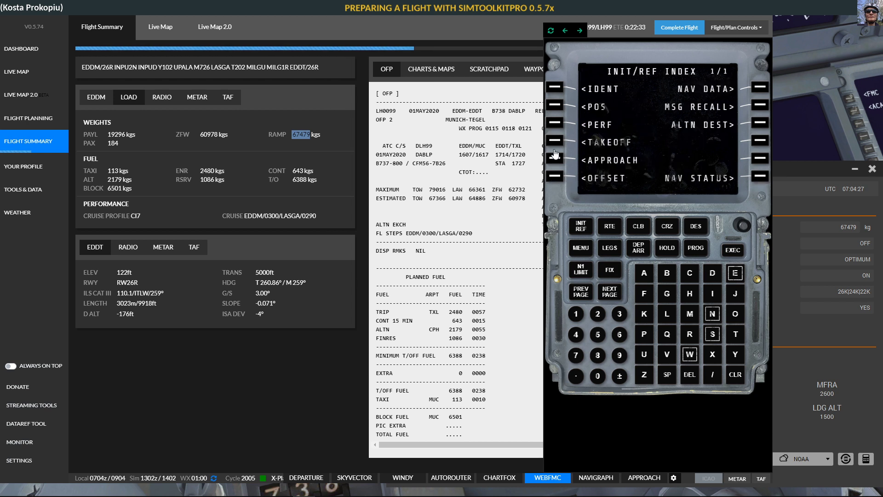
pyautogui.click(555, 123)
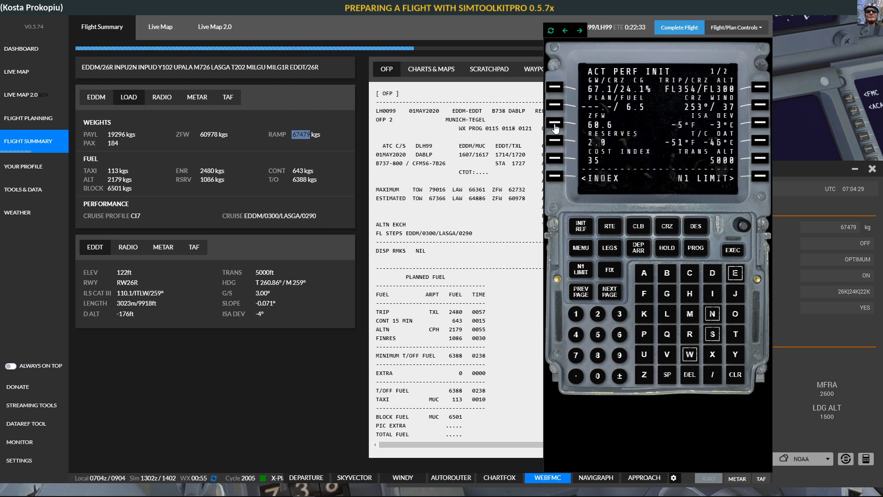
pyautogui.click(761, 178)
pyautogui.click(765, 178)
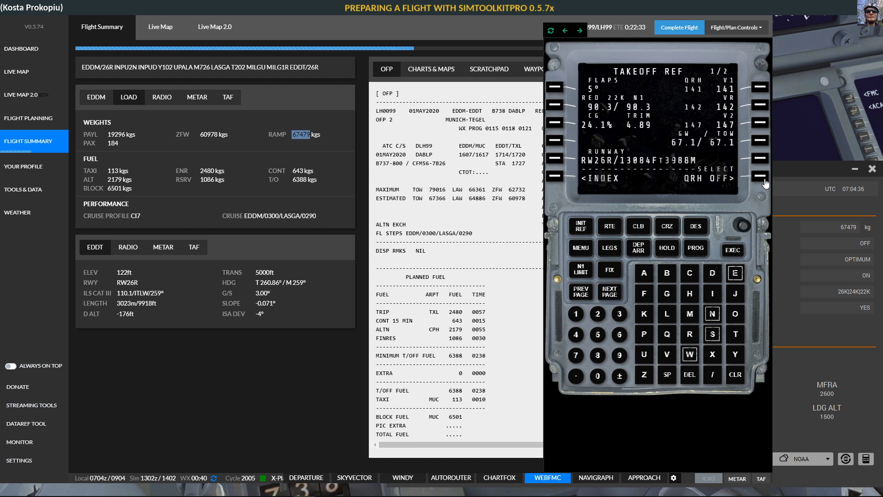
# Step: Review the FMC PROGRESS pages from the first page through to RNP PROGRESS
pyautogui.click(695, 250)
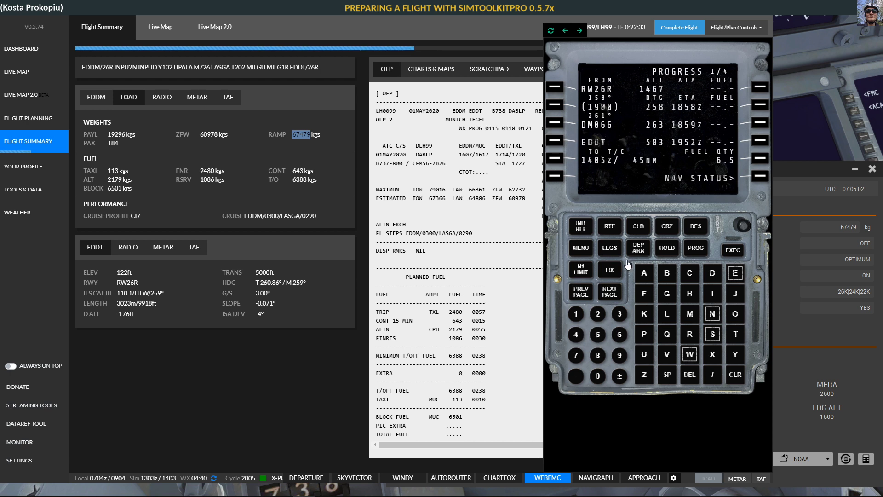
pyautogui.click(609, 293)
pyautogui.click(609, 293)
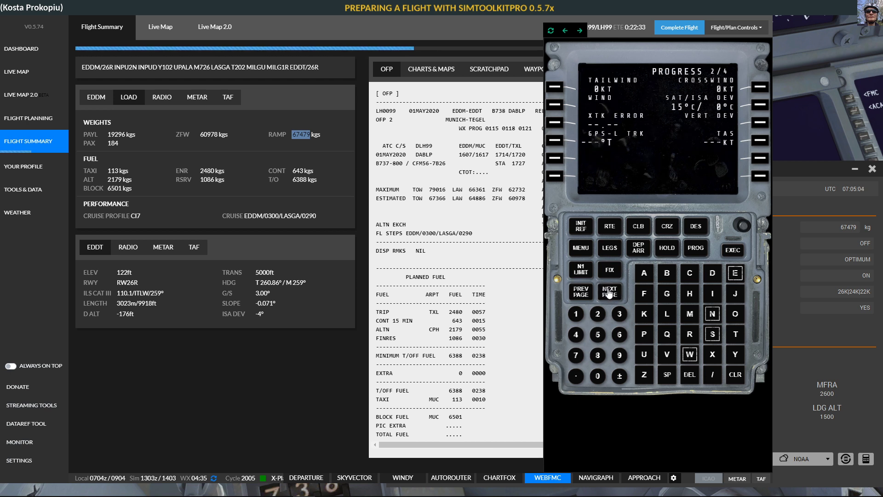
pyautogui.click(609, 293)
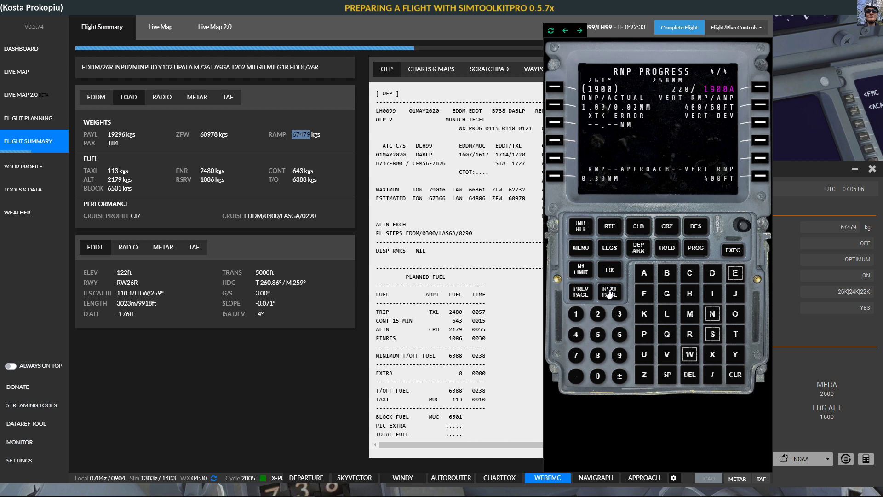
# Step: Check the waypoints, speeds and altitudes on the ACT RTE 1 LEGS pages through page 7, and close the WebFMC
pyautogui.click(615, 248)
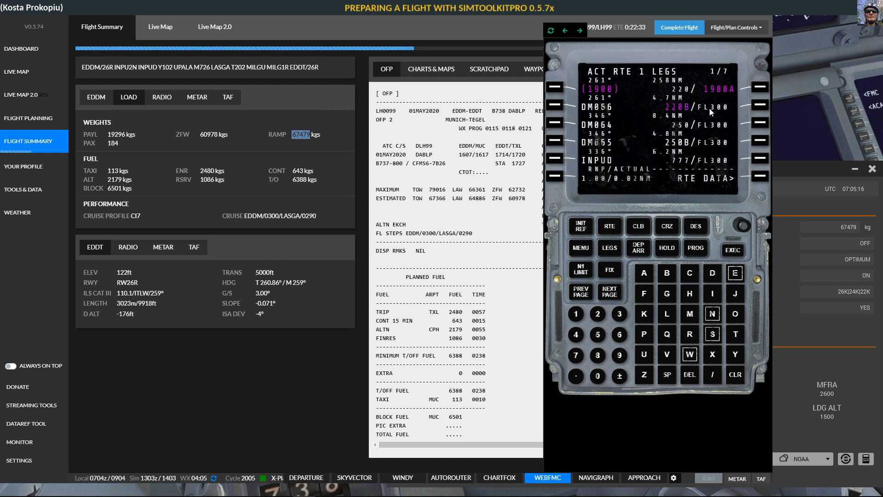
pyautogui.click(608, 294)
pyautogui.click(608, 294)
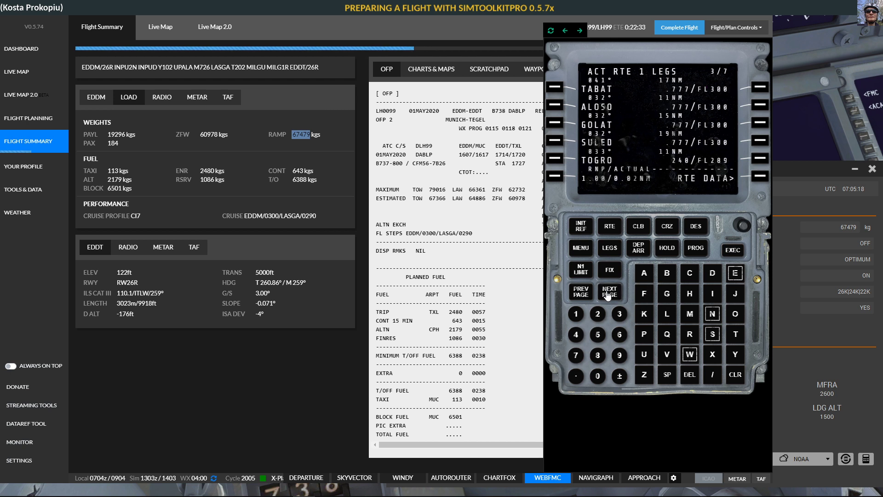
pyautogui.click(608, 294)
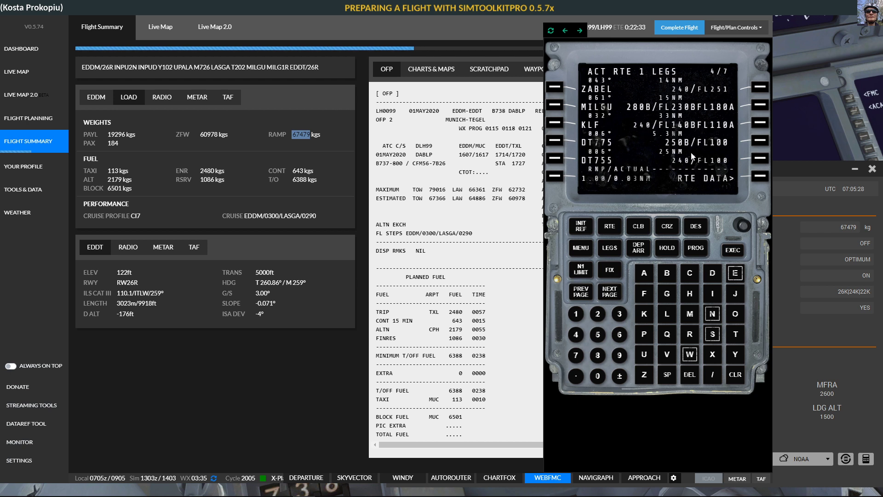
pyautogui.click(609, 292)
pyautogui.click(610, 293)
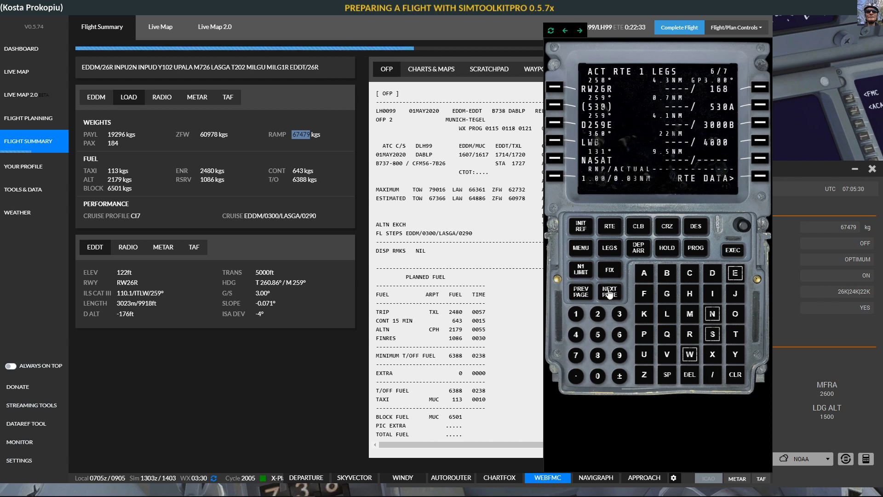
pyautogui.click(609, 293)
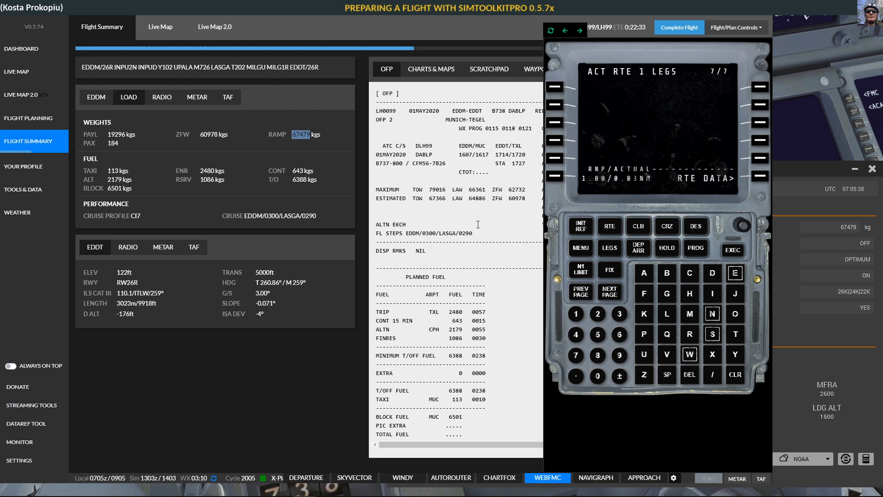
pyautogui.click(480, 189)
pyautogui.click(544, 477)
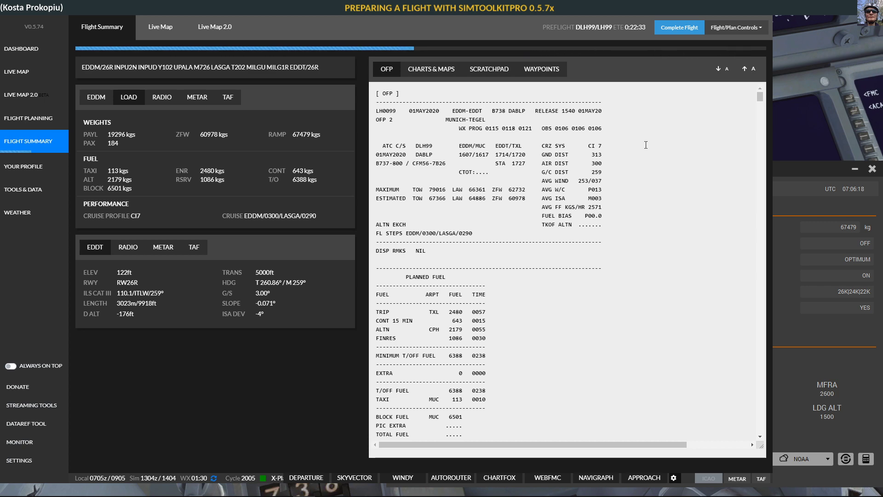
# Step: Bring up Live Map 1.0, accepting that Live Map 2.0 is disabled for the session, and examine the precipitation along the planned route
pyautogui.click(161, 25)
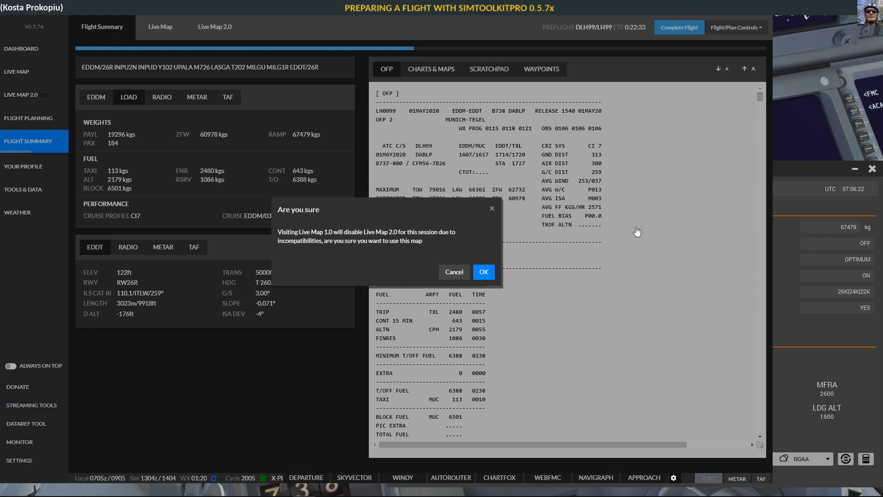
pyautogui.press('Return')
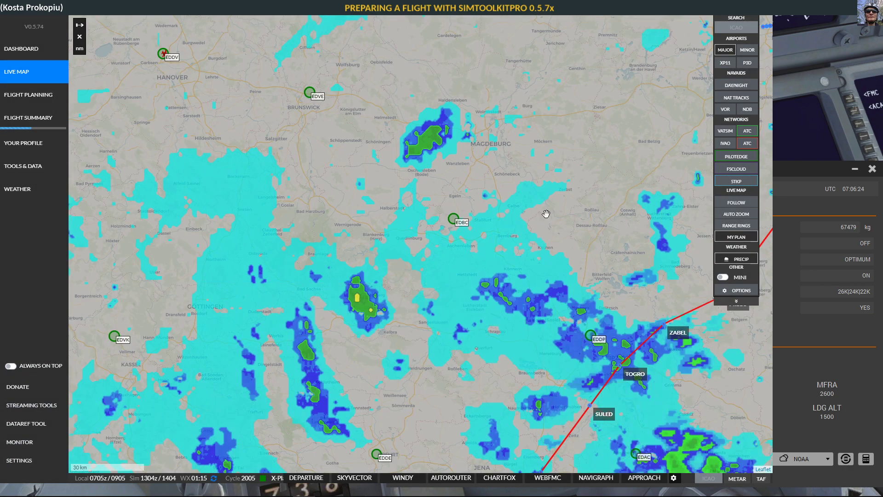
pyautogui.moveTo(596, 336); pyautogui.dragTo(403, 155)
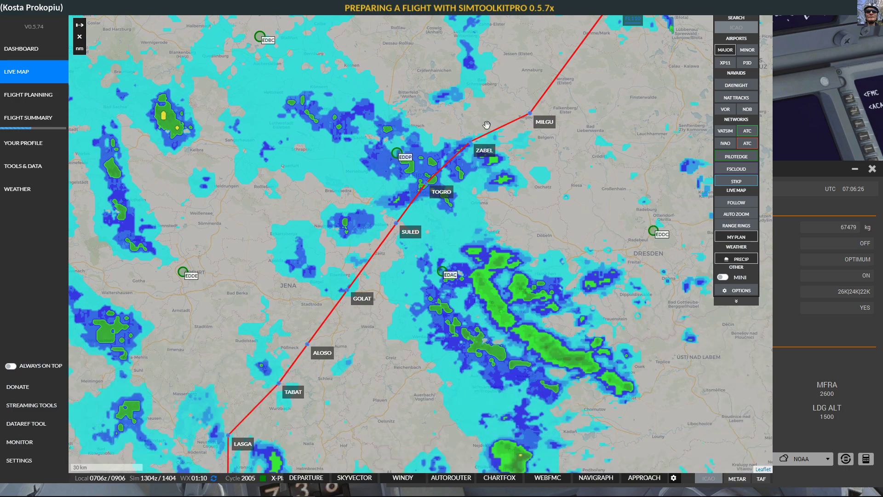
pyautogui.scroll(-1, 486, 124)
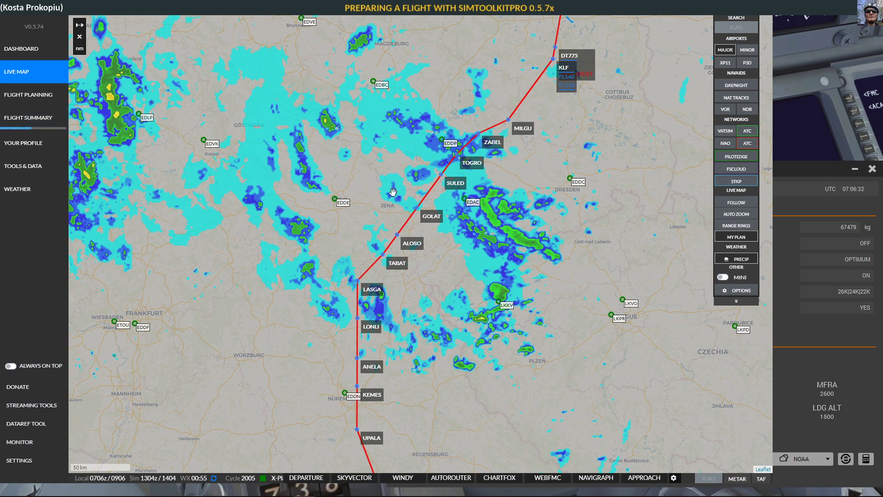
pyautogui.scroll(-1, 574, 181)
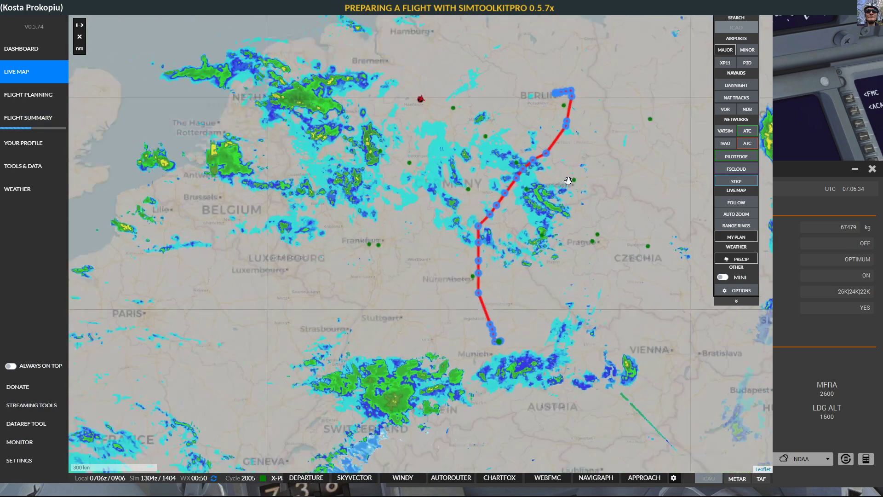
pyautogui.moveTo(592, 173); pyautogui.dragTo(473, 176)
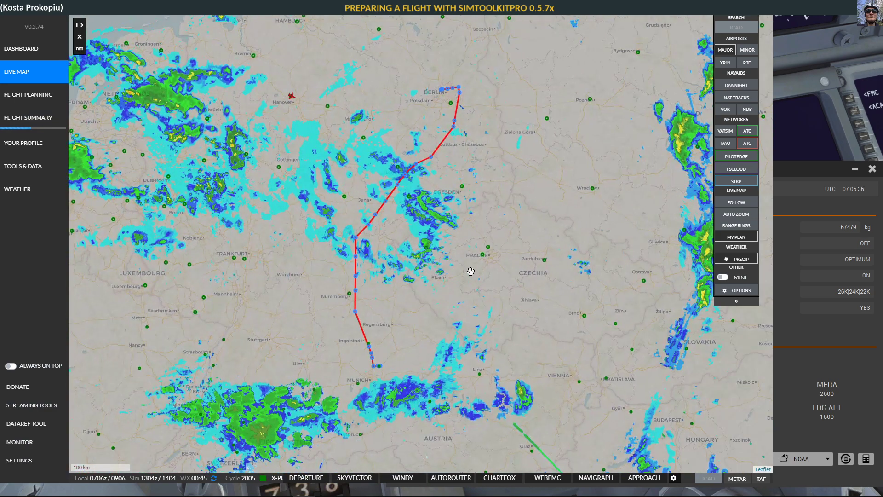
pyautogui.moveTo(472, 272); pyautogui.dragTo(480, 219)
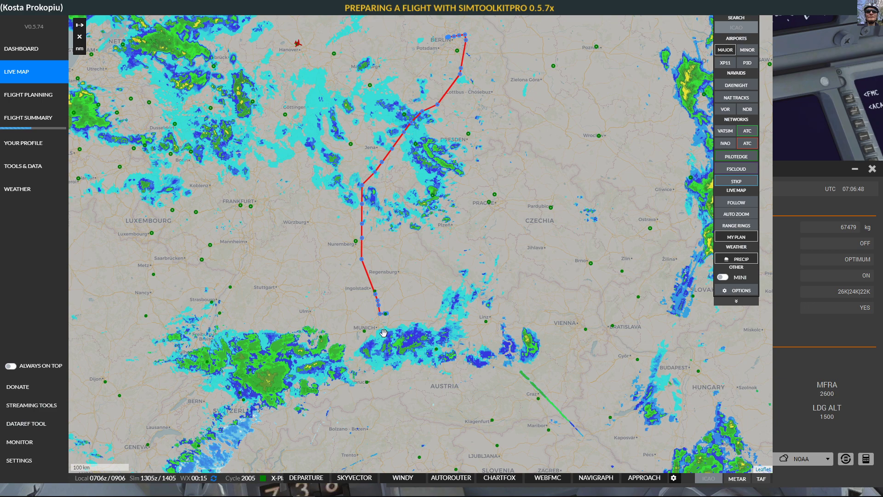
# Step: Examine the precipitation around Munich and Berlin and across the wider area of Europe on the live map
pyautogui.scroll(2, 311, 352)
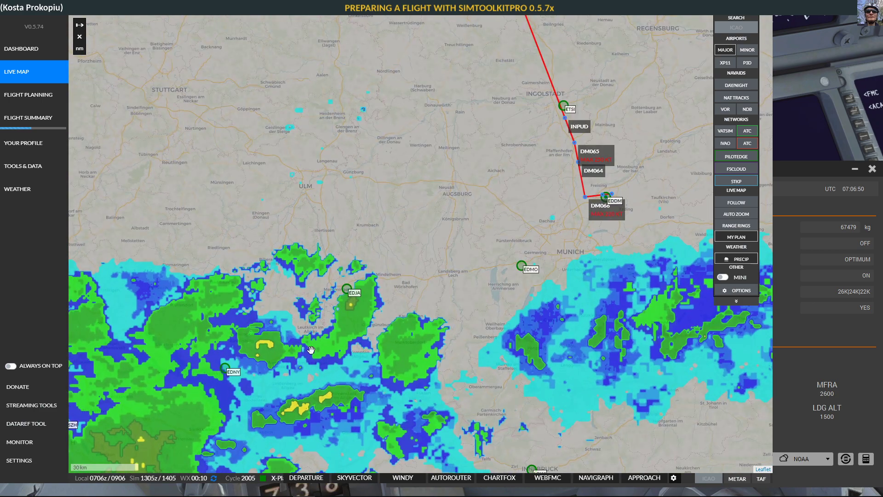
pyautogui.scroll(-2, 313, 343)
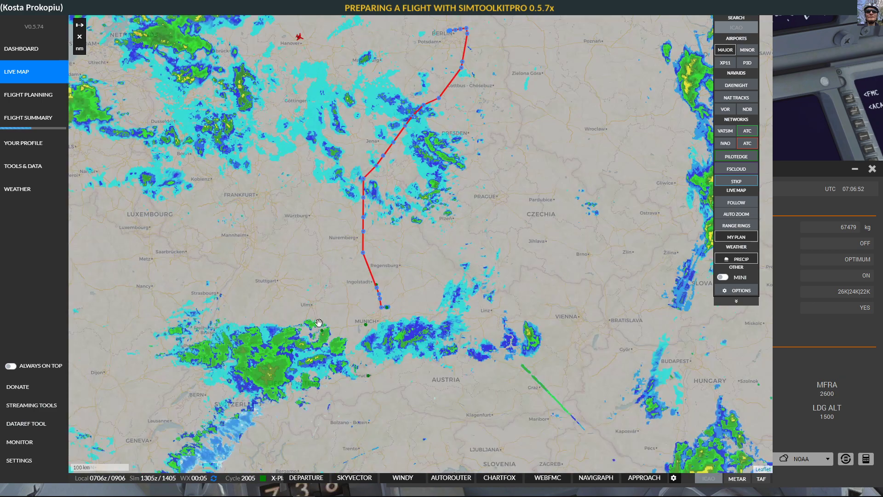
pyautogui.moveTo(282, 232); pyautogui.dragTo(262, 363)
pyautogui.moveTo(635, 250); pyautogui.dragTo(536, 311)
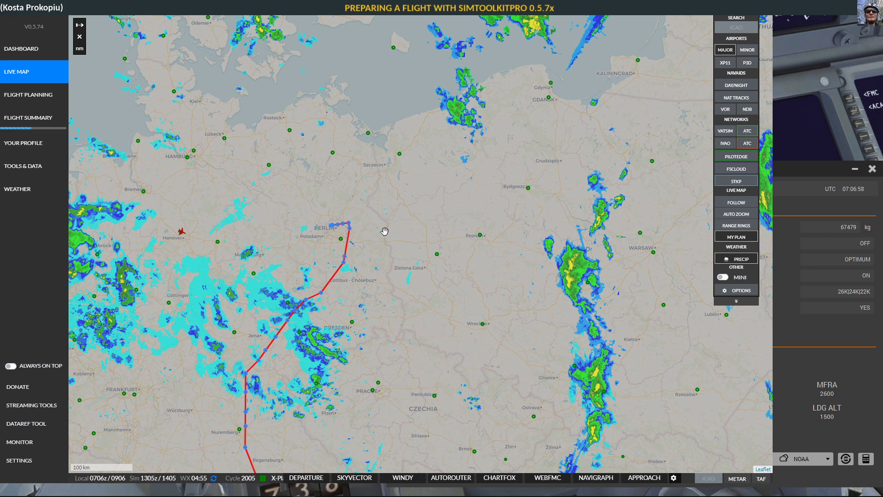
pyautogui.moveTo(386, 231); pyautogui.dragTo(513, 190)
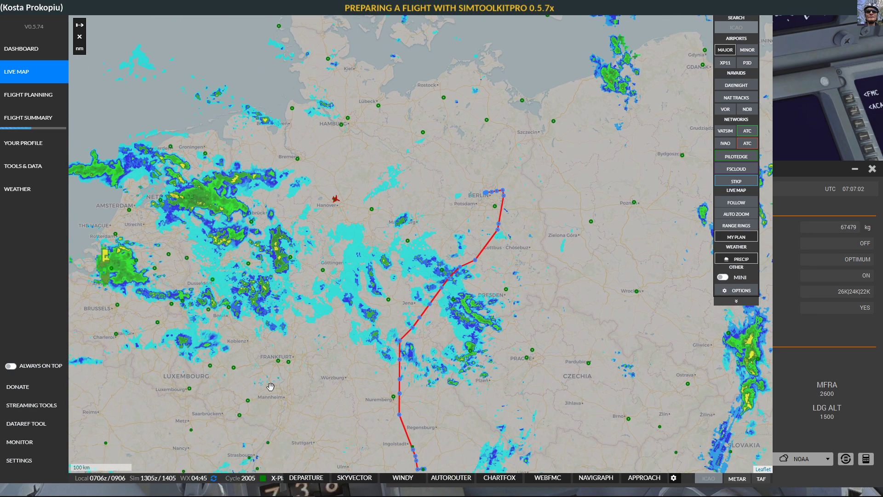
pyautogui.scroll(-1, 280, 377)
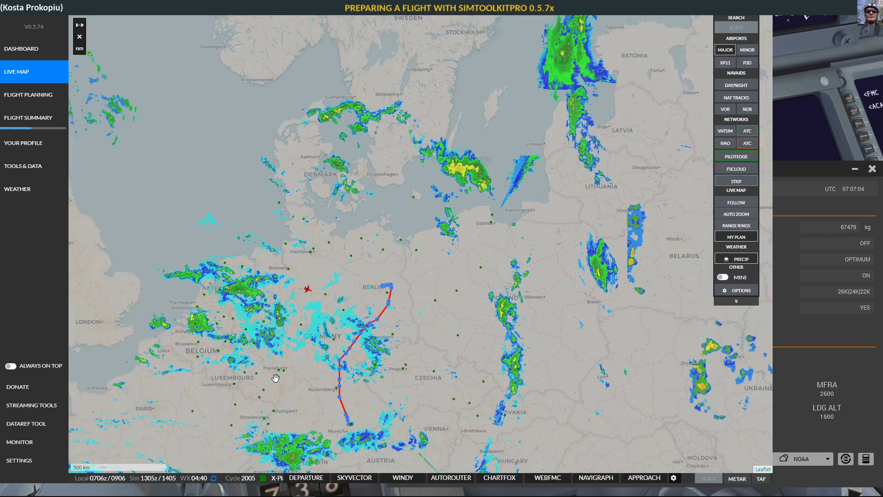
pyautogui.moveTo(287, 390); pyautogui.dragTo(321, 313)
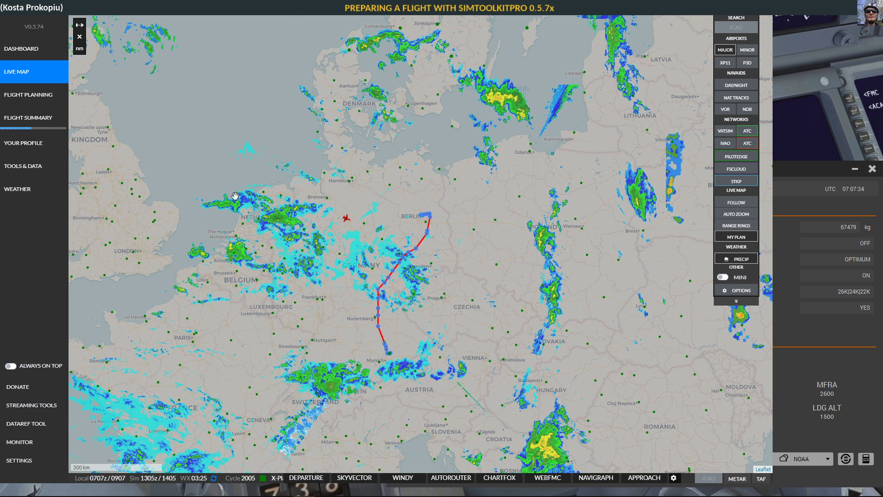
# Step: Return to the flight summary and complete the flight with the flight comment "Comment", saving the scratchpad to the logbook
pyautogui.click(35, 120)
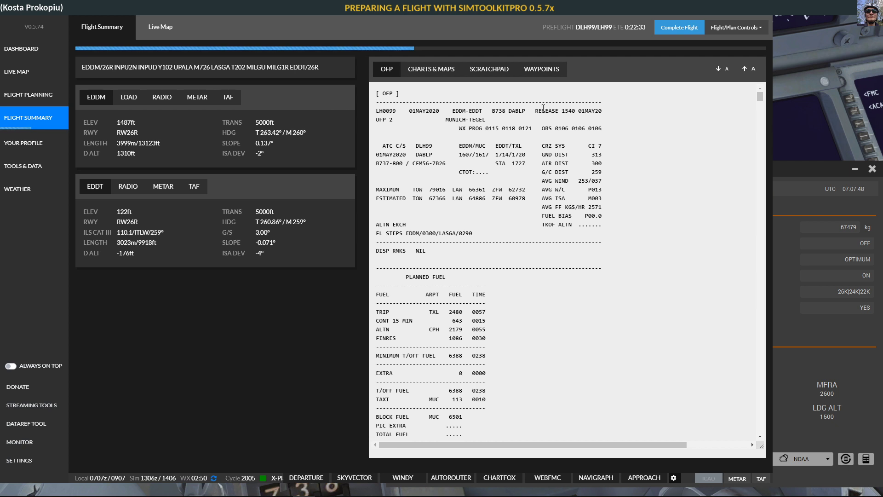
pyautogui.click(673, 31)
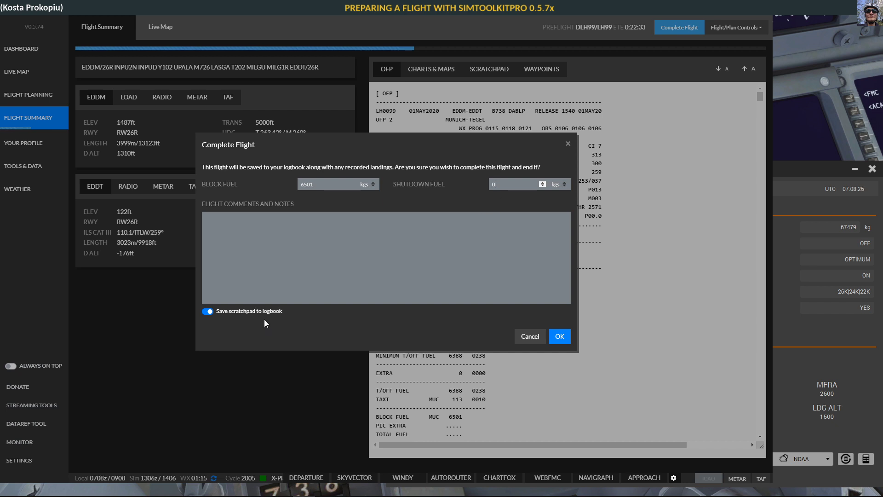
pyautogui.moveTo(220, 313); pyautogui.dragTo(326, 304)
pyautogui.click(315, 315)
pyautogui.moveTo(425, 137); pyautogui.dragTo(365, 150)
pyautogui.write('omment')
pyautogui.click(566, 341)
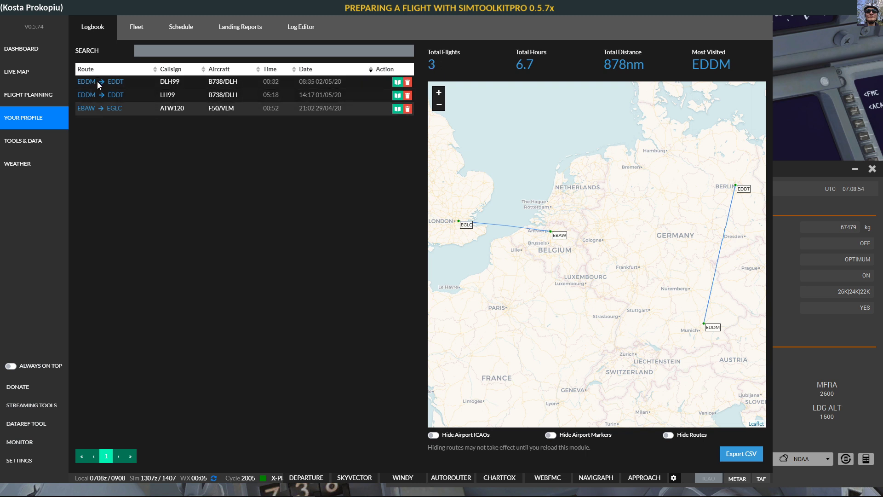
# Step: Bring up the DLH99 EDDM to EDDT logbook entry and review its archived OFP, flight comments and saved scratchpad
pyautogui.click(395, 82)
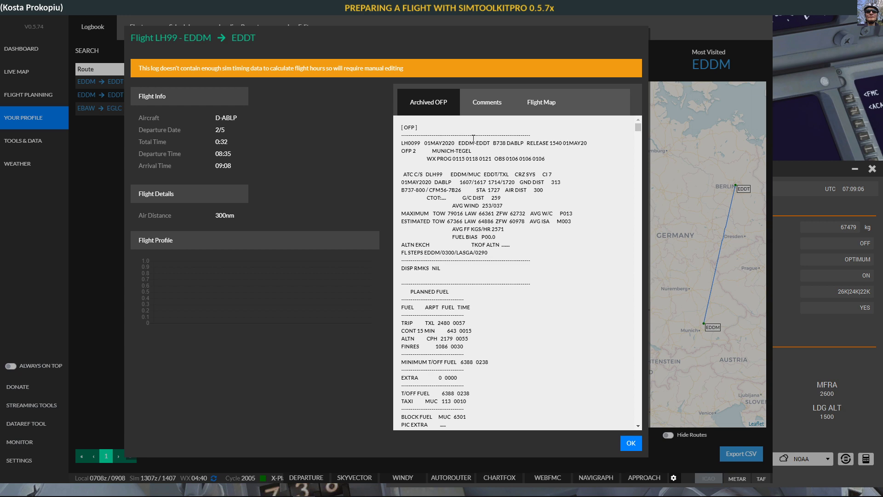
pyautogui.click(479, 101)
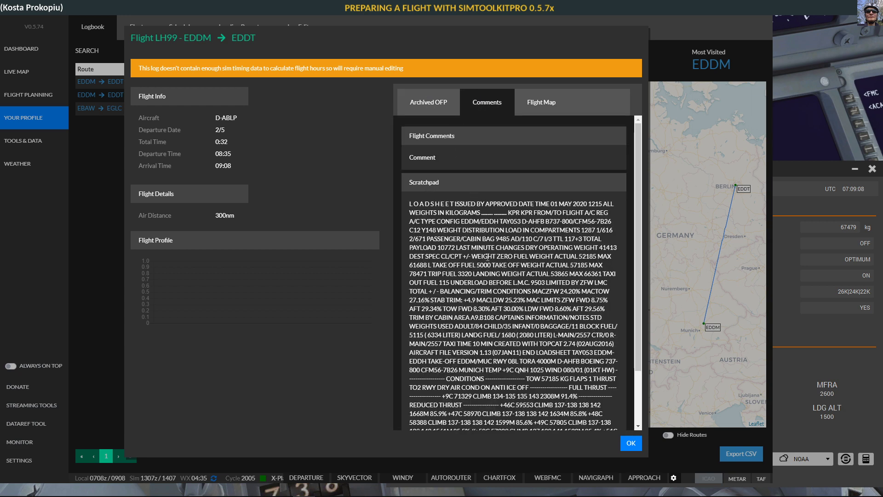
pyautogui.scroll(-1, 487, 256)
pyautogui.scroll(1, 475, 255)
pyautogui.scroll(-1, 475, 255)
pyautogui.scroll(1, 460, 230)
pyautogui.scroll(-1, 446, 240)
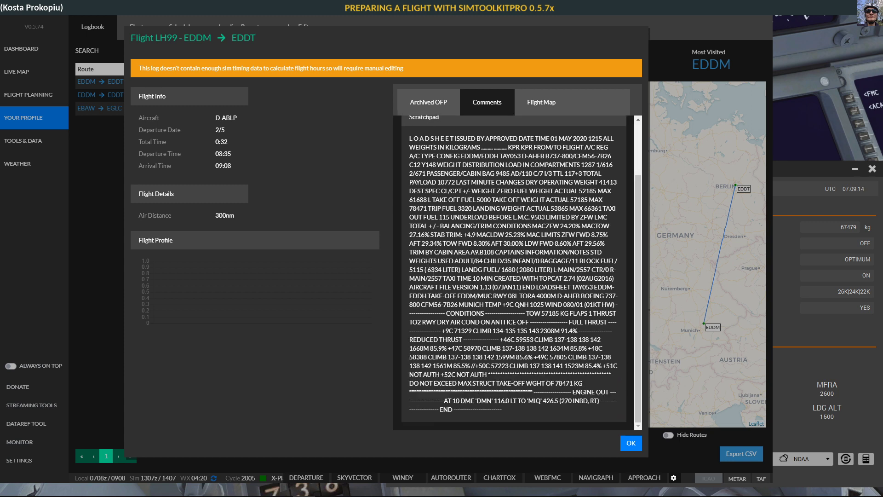
pyautogui.moveTo(513, 407); pyautogui.dragTo(424, 162)
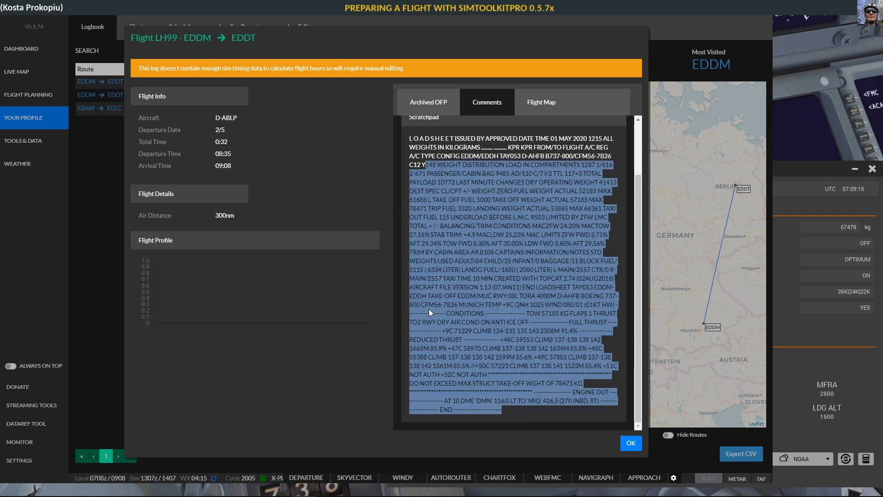
pyautogui.scroll(1, 461, 129)
# Step: View the logbook entry's flight map and bring Central Europe into view
pyautogui.click(539, 109)
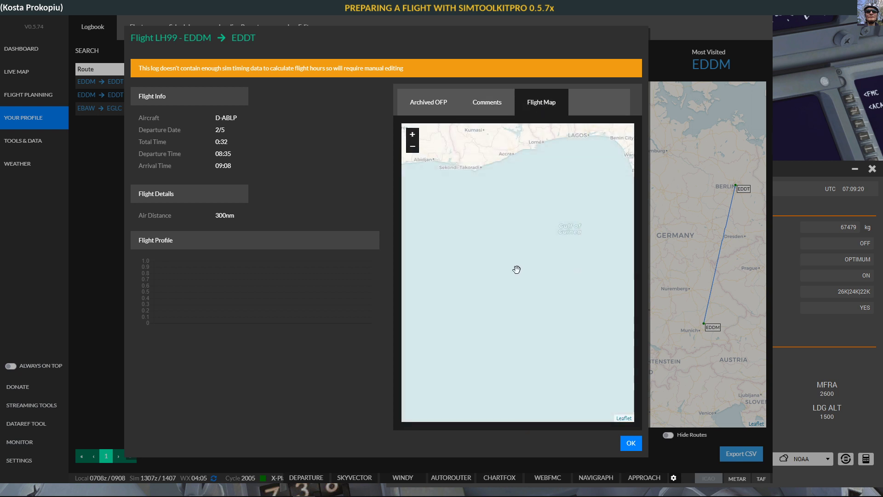
pyautogui.scroll(-5, 516, 270)
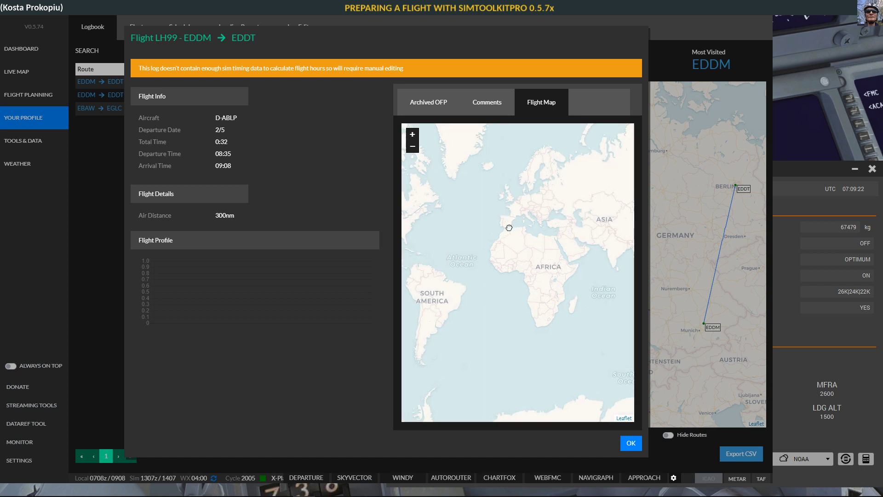
pyautogui.scroll(2, 512, 198)
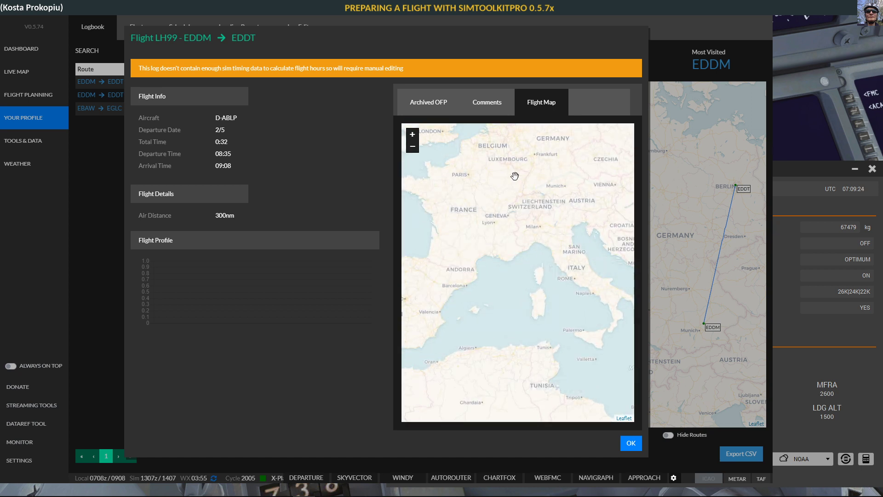
# Step: Centre the logbook entry's flight map on Germany and close the entry
pyautogui.moveTo(515, 176); pyautogui.dragTo(487, 274)
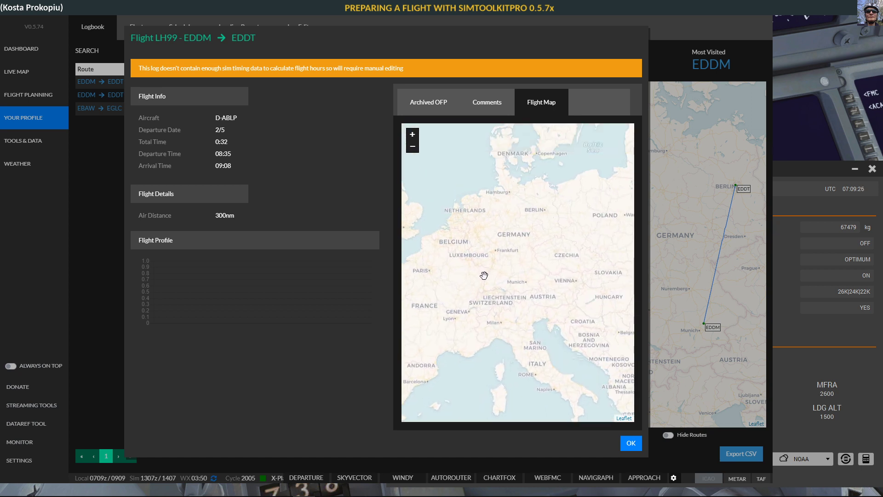
pyautogui.click(631, 444)
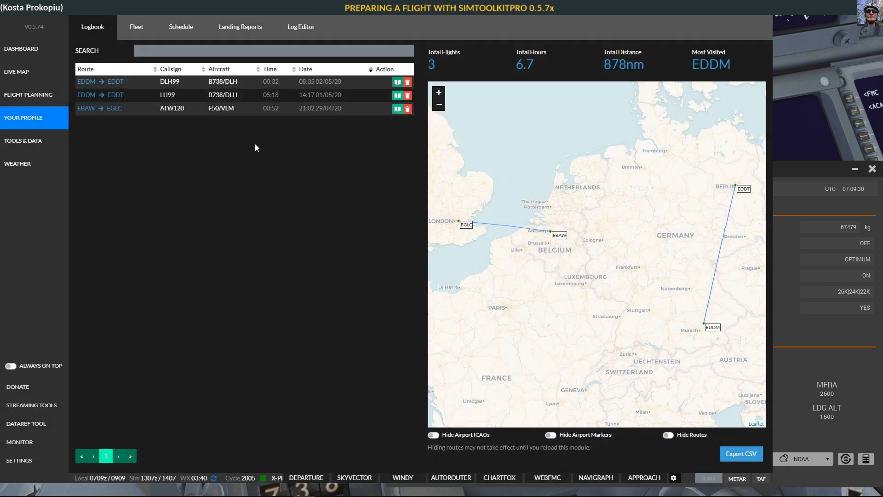
# Step: Review the Boeing 737-800X landing report for EDDT runway 26L, play and stop its replay, and return to the report list
pyautogui.click(237, 27)
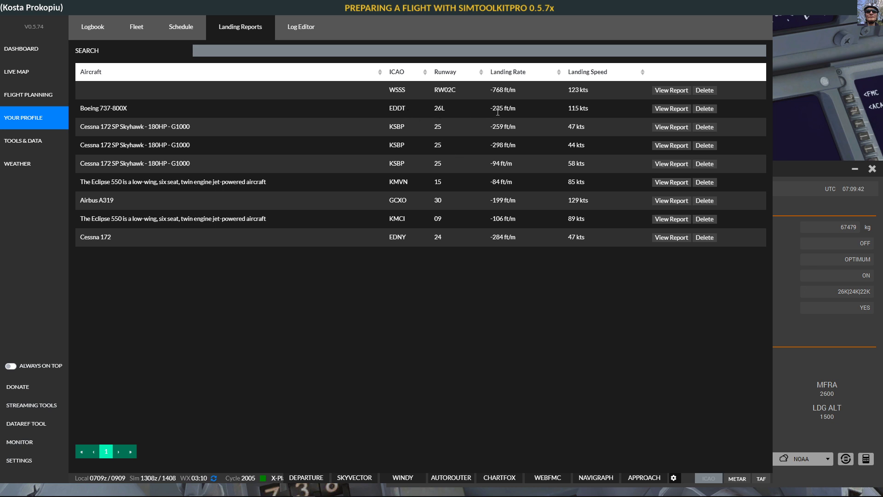
pyautogui.moveTo(492, 109); pyautogui.dragTo(567, 113)
pyautogui.click(671, 108)
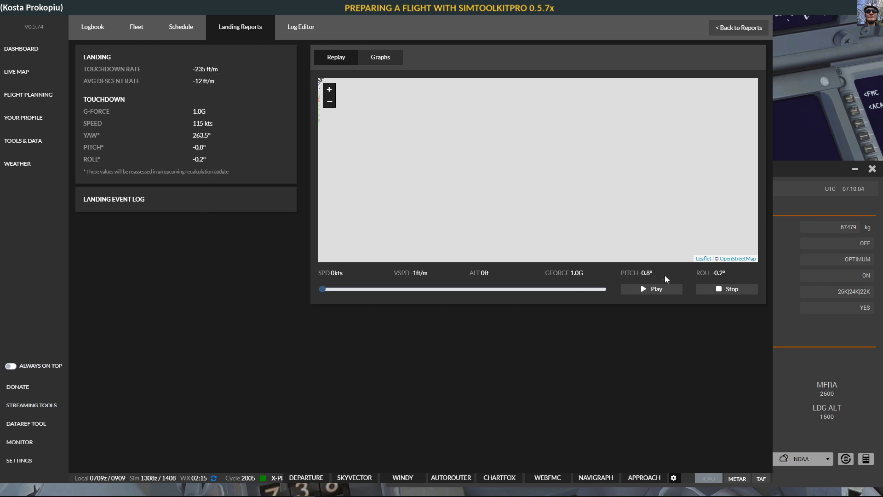
pyautogui.click(653, 289)
pyautogui.click(734, 290)
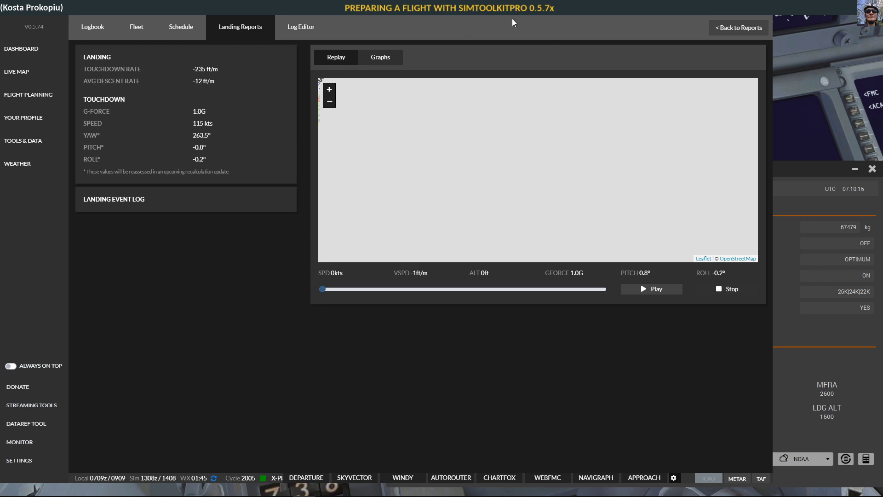
pyautogui.click(740, 29)
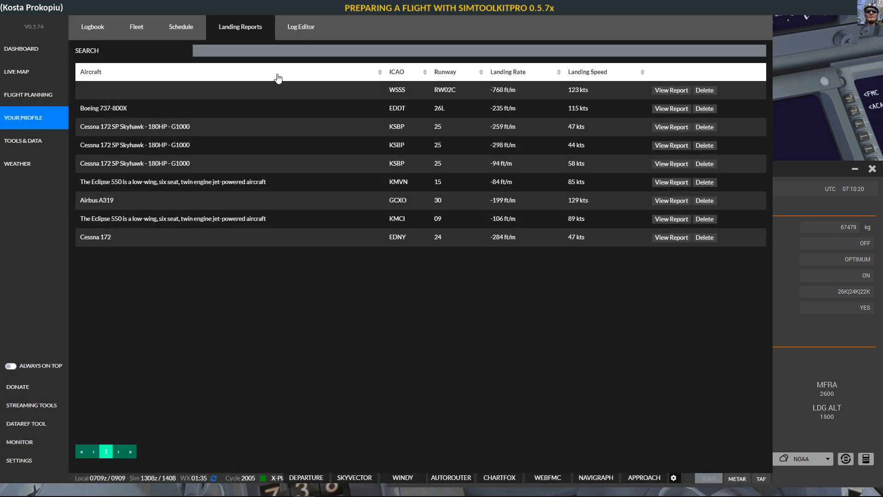
# Step: Look over the flights in the log editor and return to the logbook
pyautogui.click(300, 21)
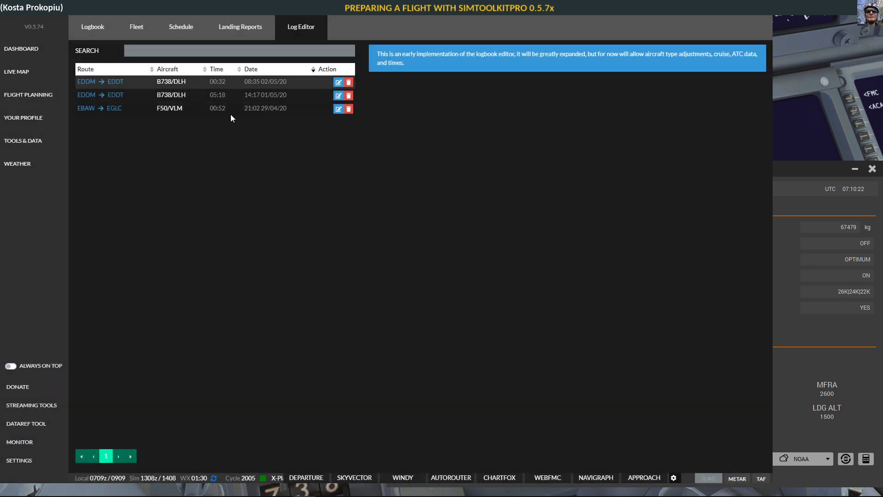
pyautogui.click(240, 28)
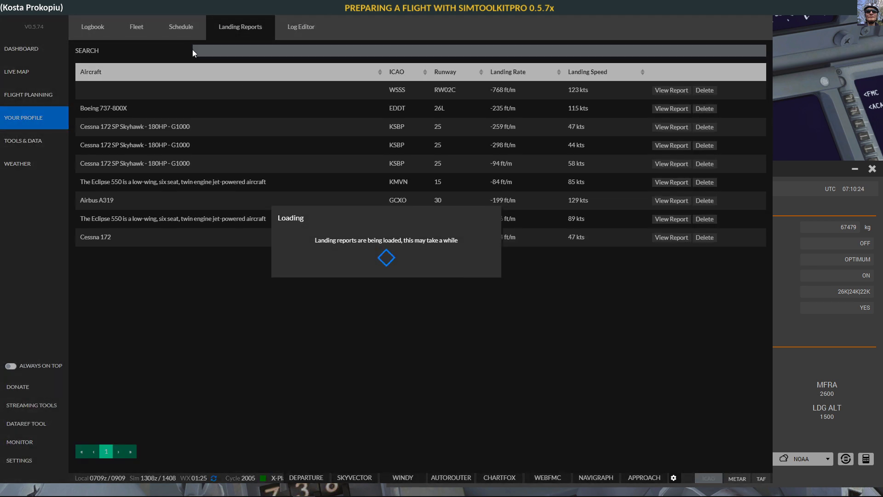
pyautogui.click(168, 28)
pyautogui.click(98, 29)
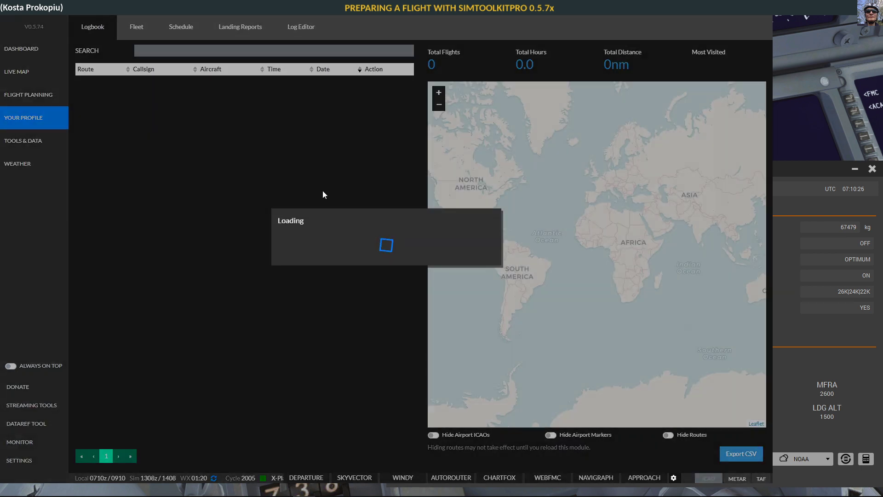